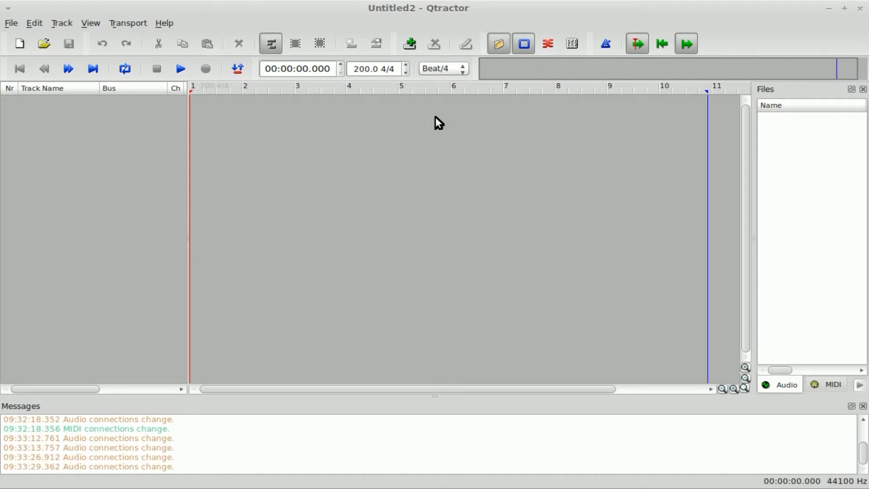
Add a MIDI track named synth1, keeping the default Master input and output
click(410, 41)
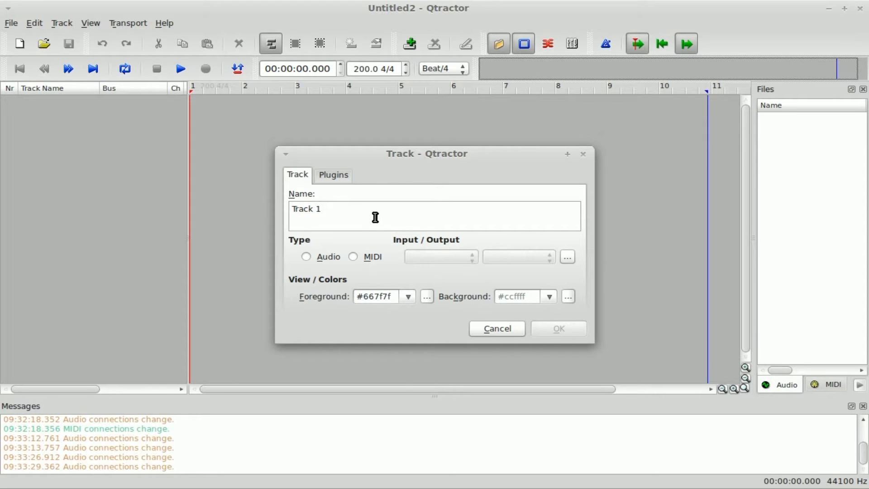
drag(375, 216, 246, 208)
text(synth1)
click(370, 258)
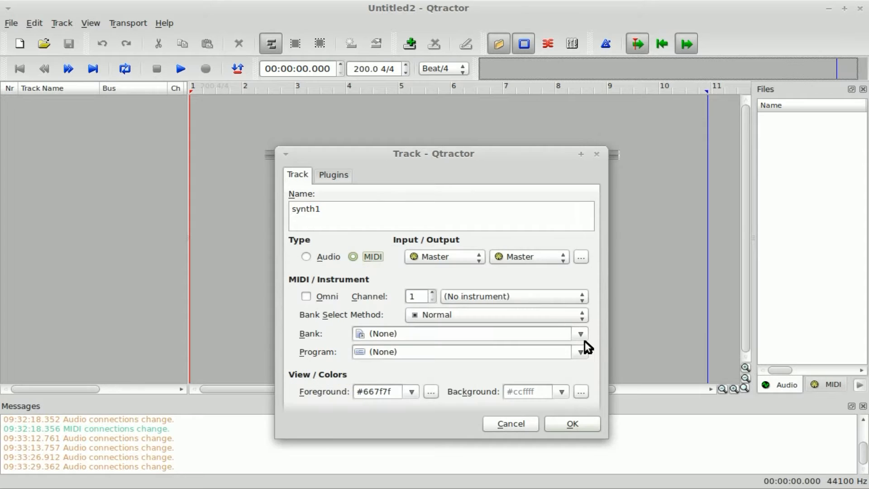
click(566, 420)
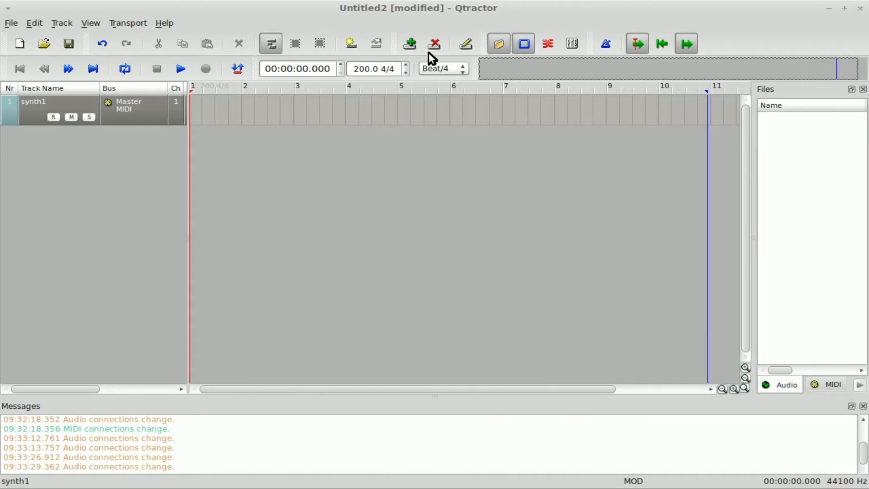
Add a second MIDI track, keeping its default name and settings
click(410, 45)
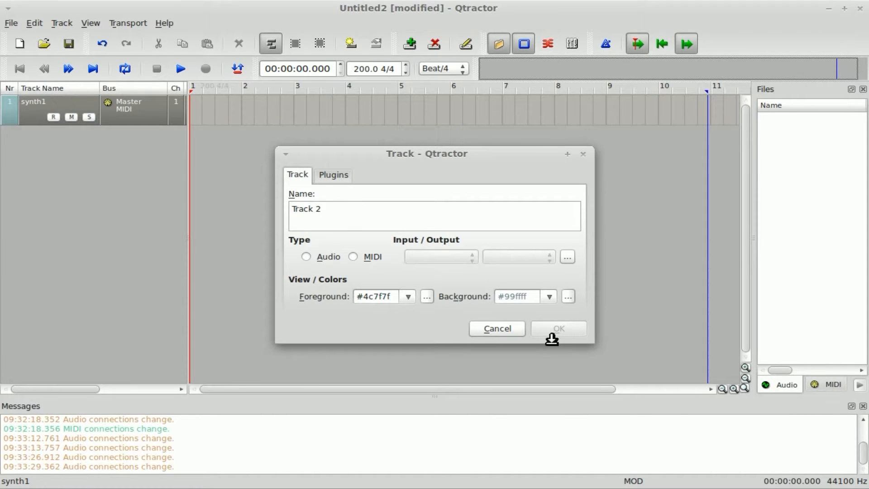
click(374, 258)
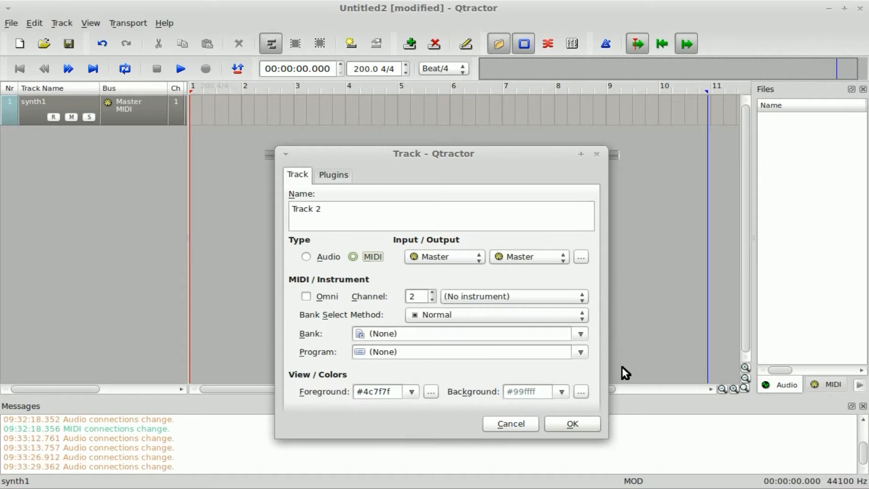
click(566, 420)
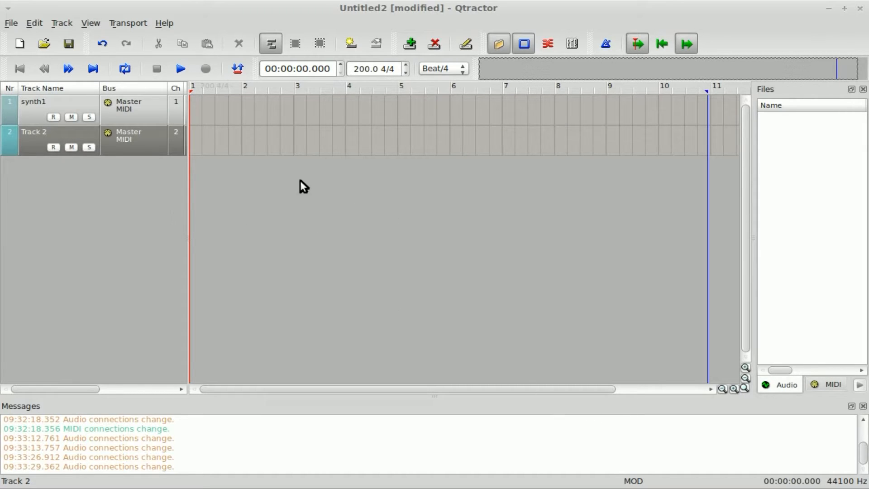
Launch the ZynAddSubFX software synthesizer and move its window clear of the track list
key(super)
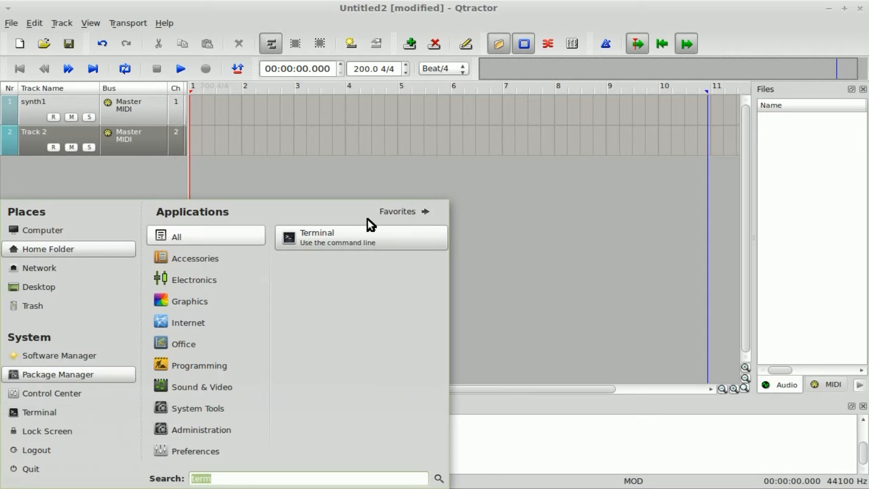
text(zy)
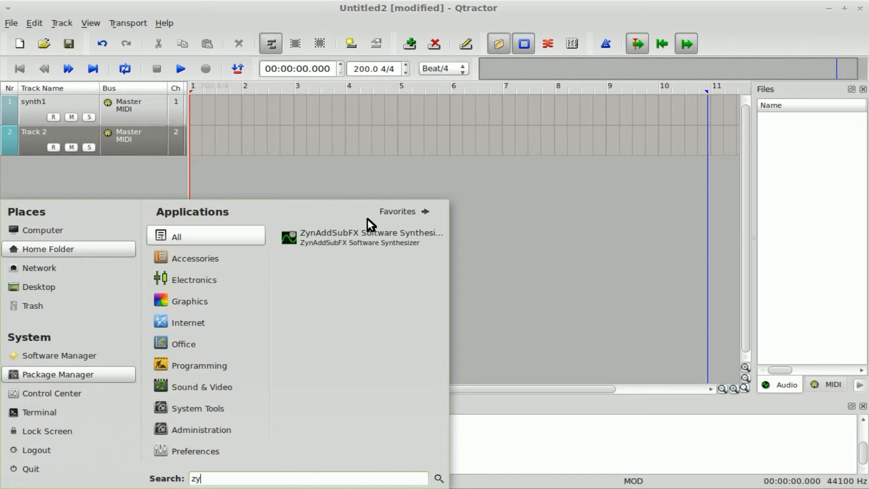
click(363, 234)
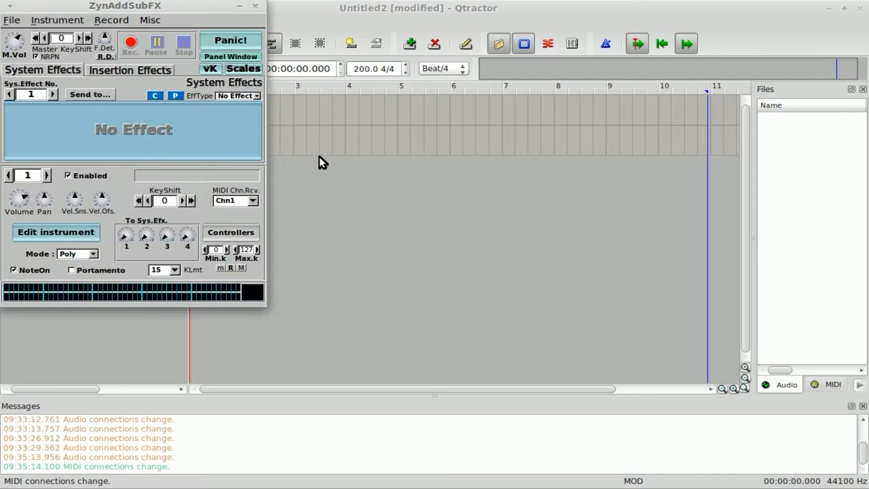
drag(199, 16, 623, 167)
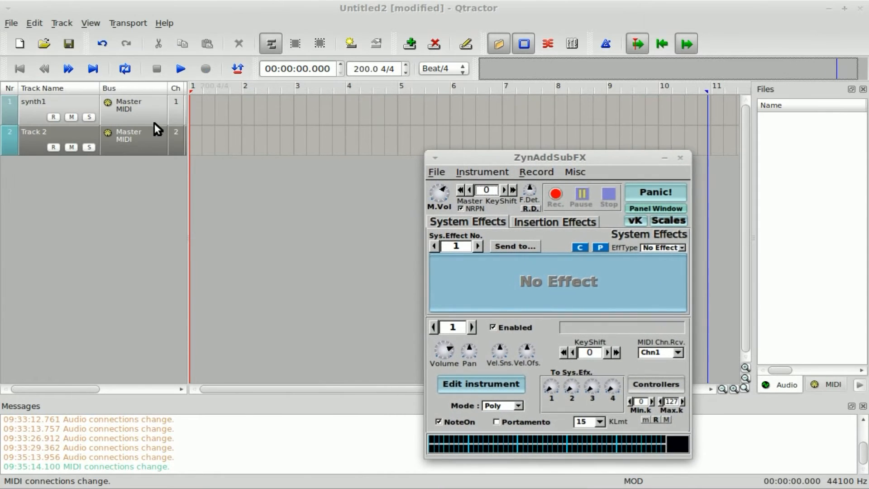
Open the synth1 track's output connections and connect Qtractor's MIDI output to ZynAddSubFX
right_click(127, 107)
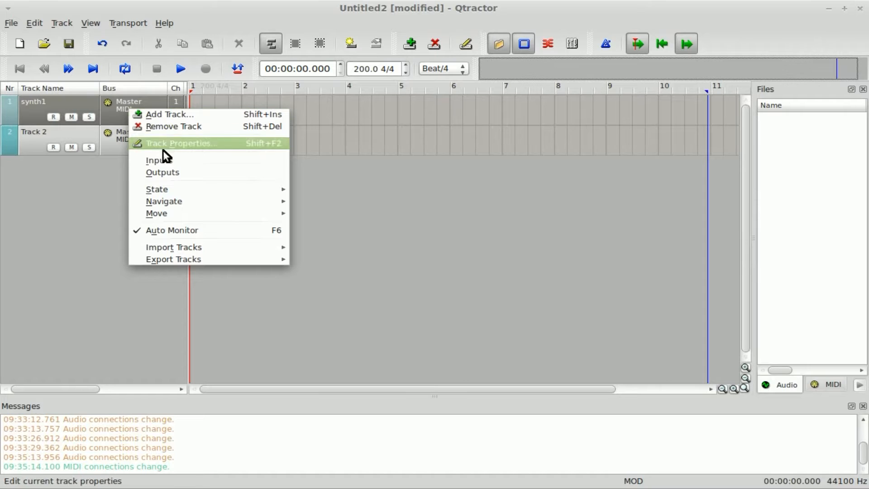
click(194, 172)
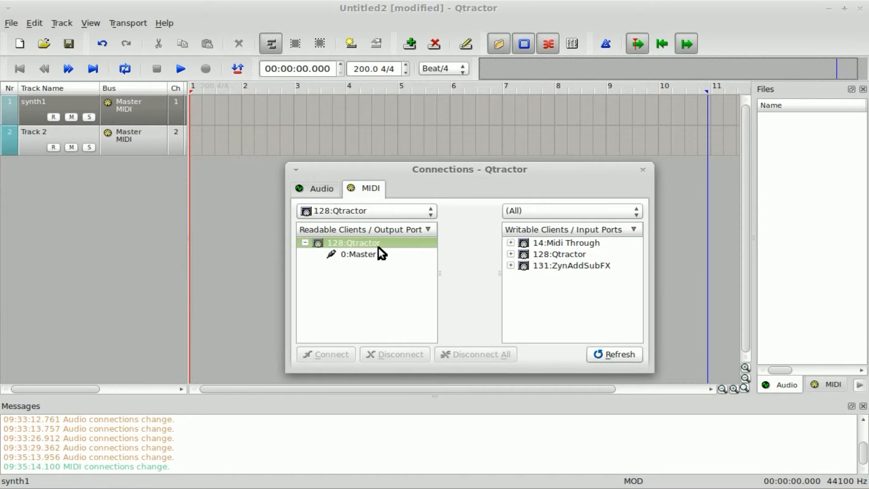
click(583, 266)
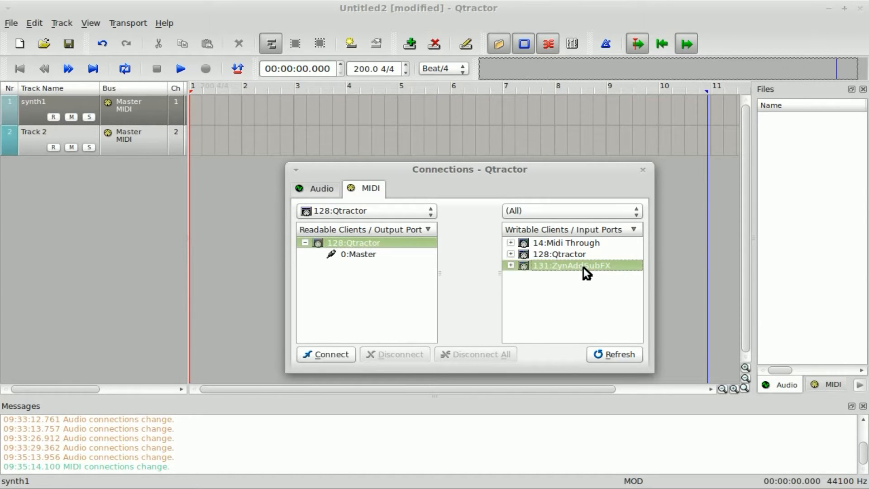
click(346, 352)
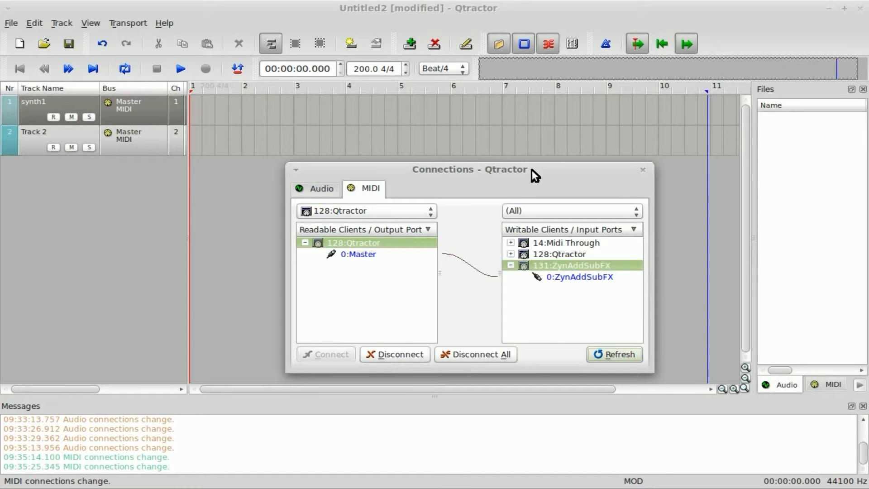
Switch to Patchage, wire ZynAddSubFX out_1 and out_2 to PulseAudio JACK Source front-left and front-right, and return to Qtractor, closing its Connections window
key(ctrl+alt+Right)
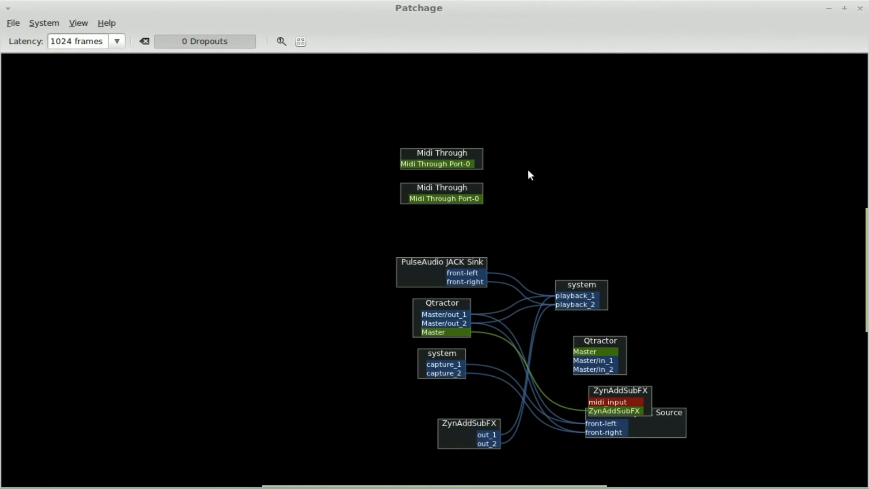
key(ctrl+g)
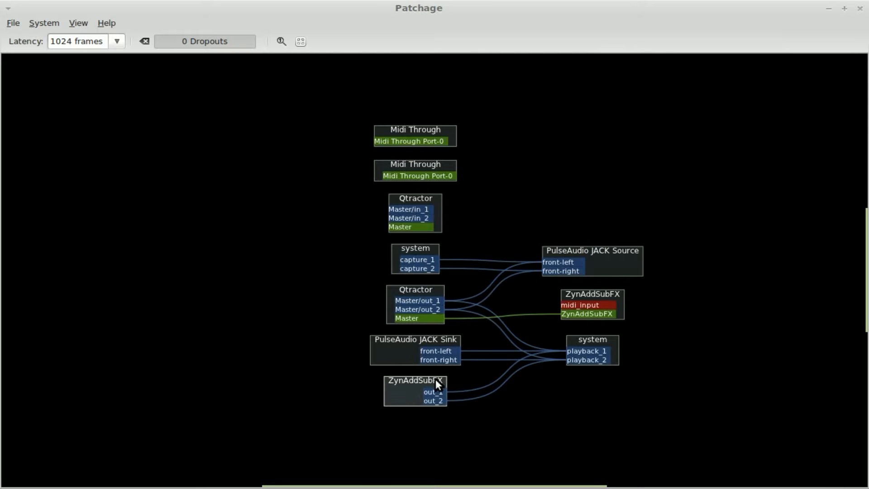
drag(434, 379, 554, 262)
drag(371, 415, 551, 271)
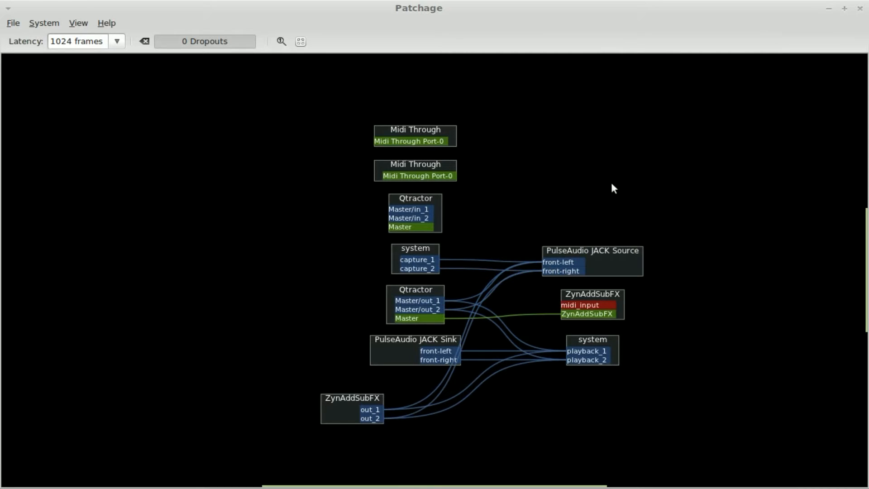
key(ctrl+alt+Left)
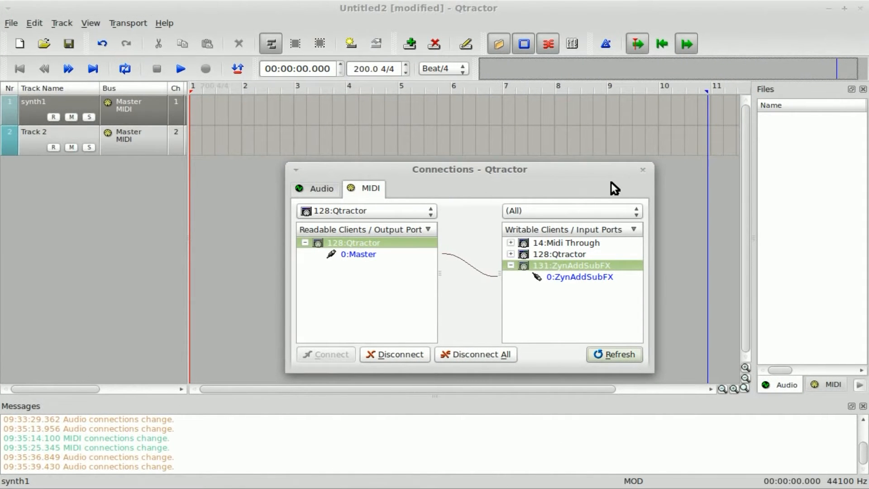
click(639, 170)
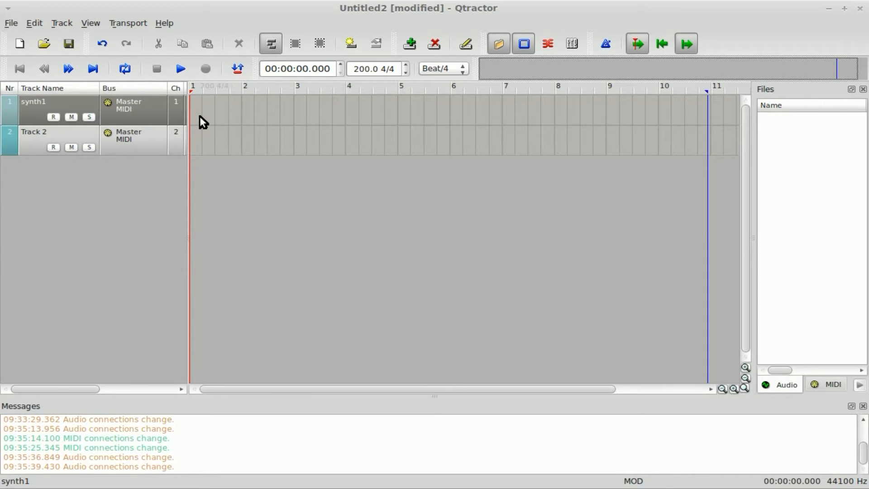
click(352, 45)
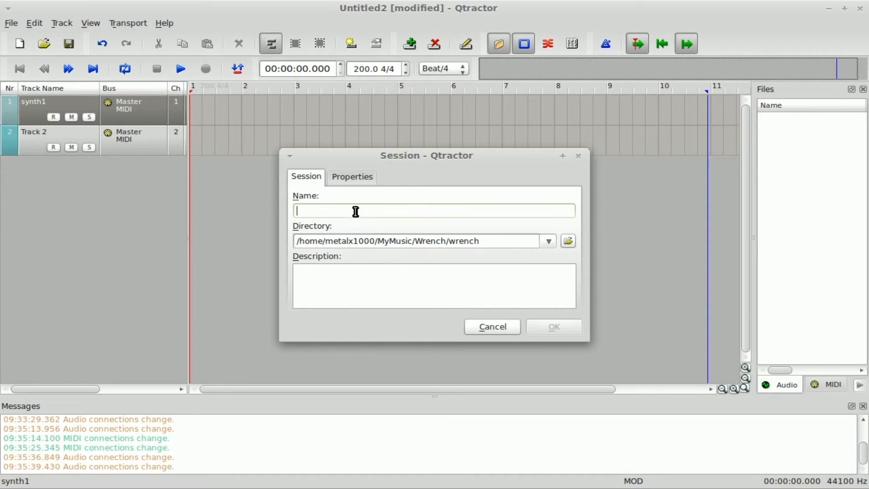
key(Tab)
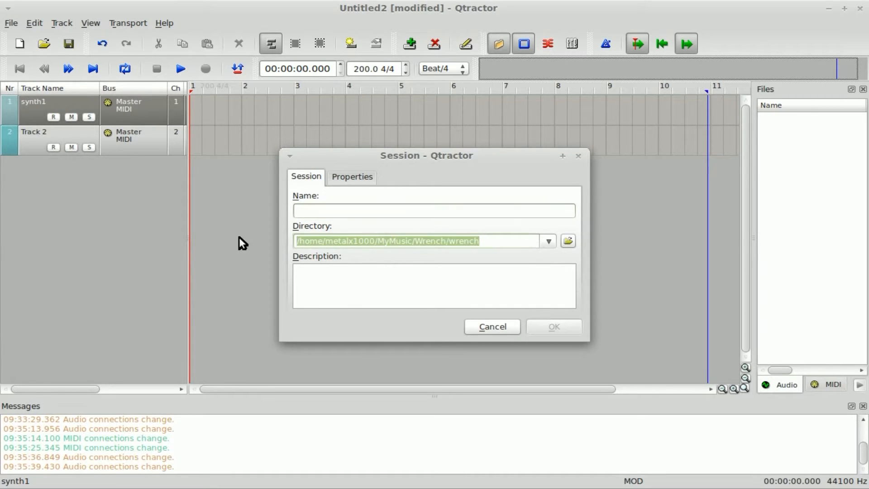
text(/tmp/qtractor1)
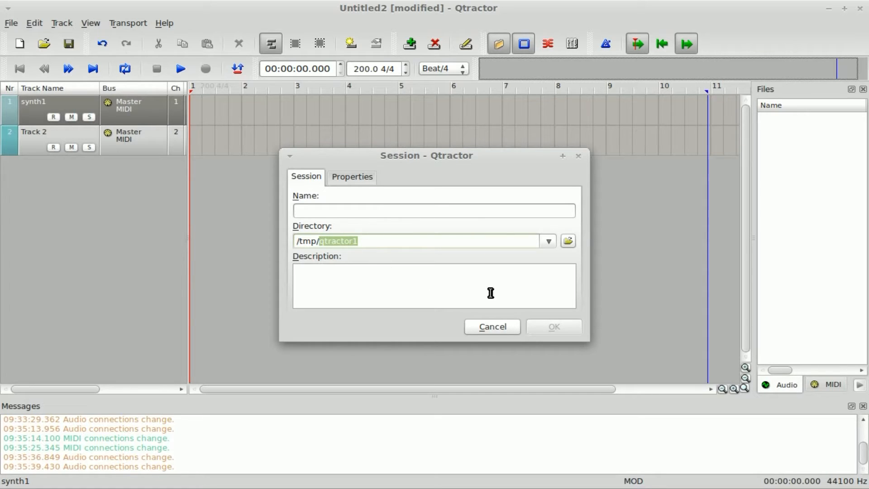
key(End)
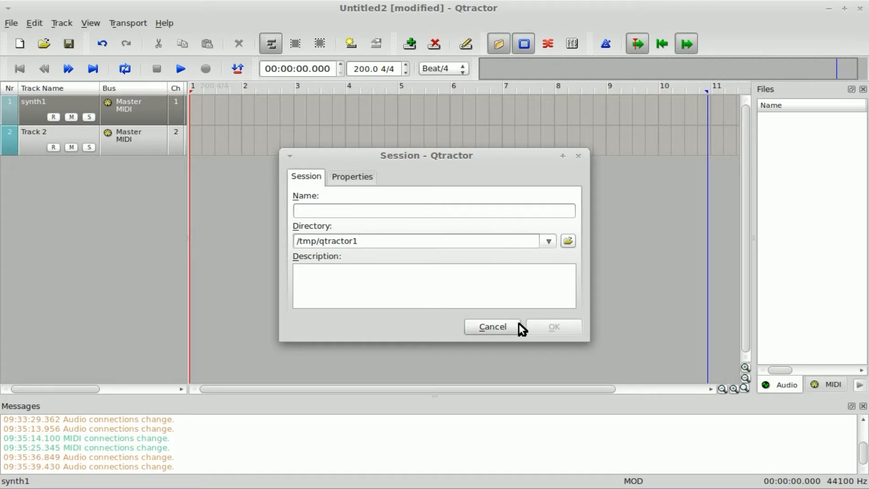
click(472, 325)
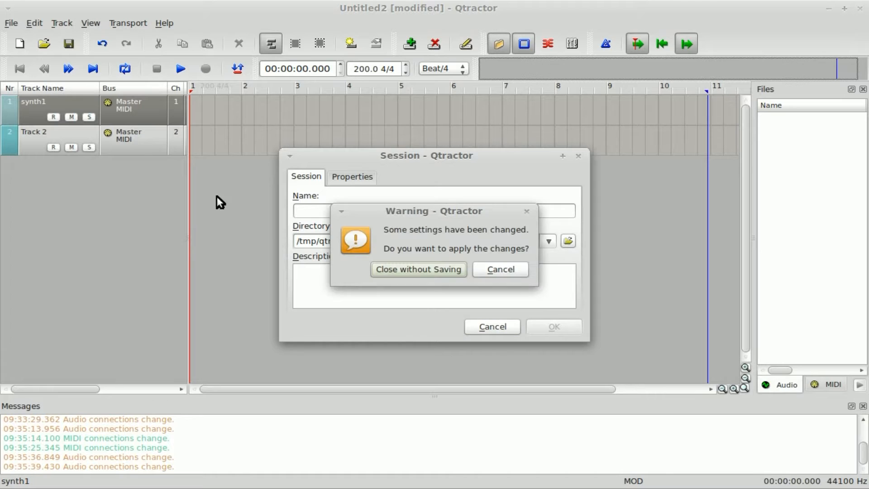
click(444, 273)
Start saving the session under a new name, entering qt2 as its name and /tmp/qtractor1 as its directory
click(13, 24)
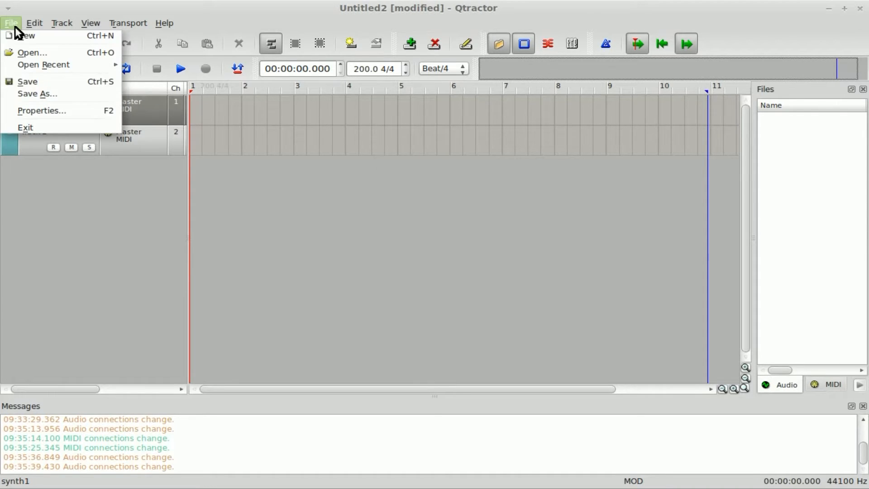
click(31, 93)
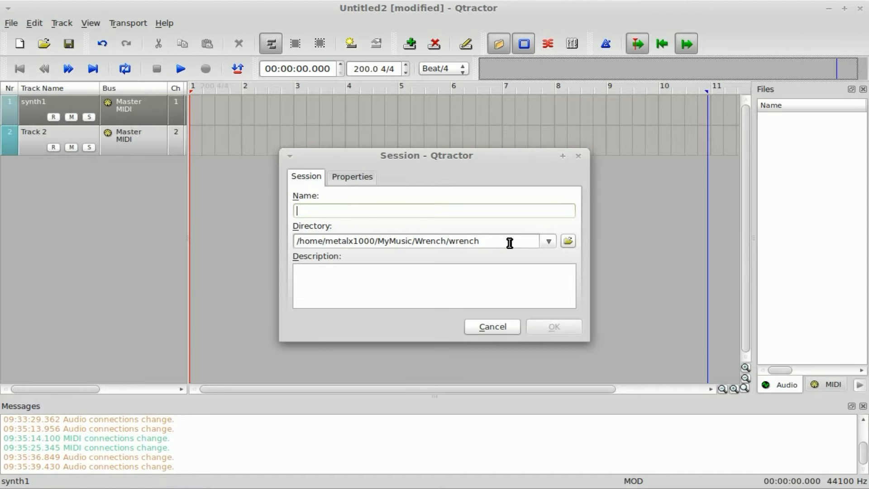
drag(508, 241, 223, 214)
text(/tmp/qtractor1)
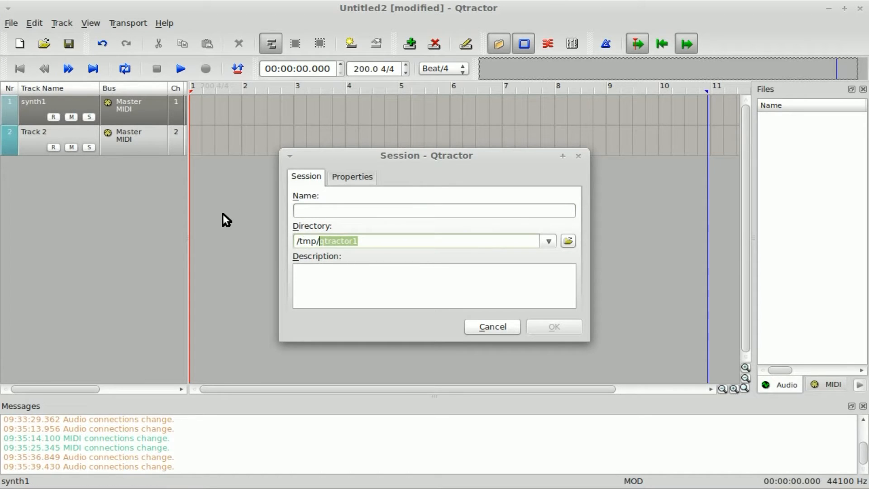
key(End)
click(330, 209)
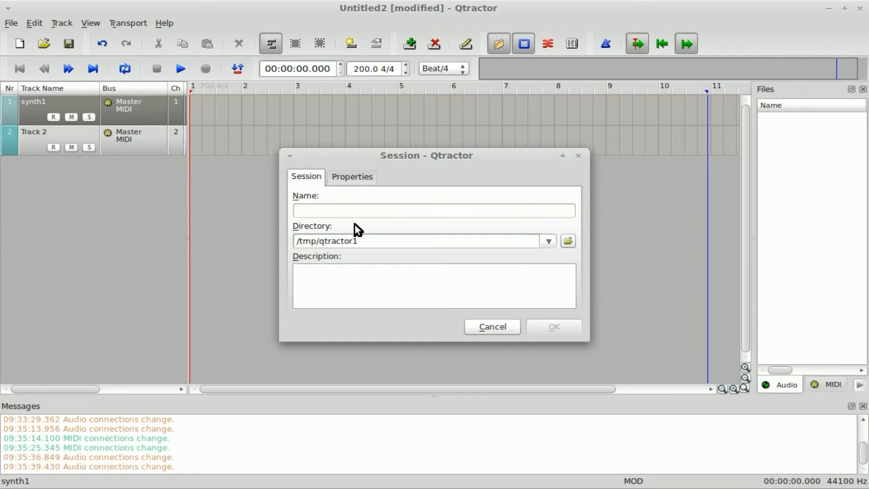
text(qt2)
click(469, 274)
Change the session directory to /tmp/ and accept the session properties
click(405, 241)
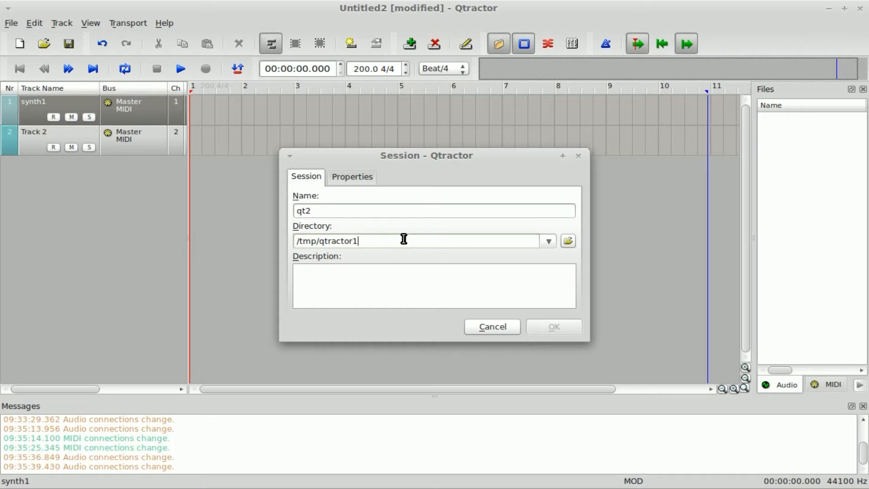
text(/)
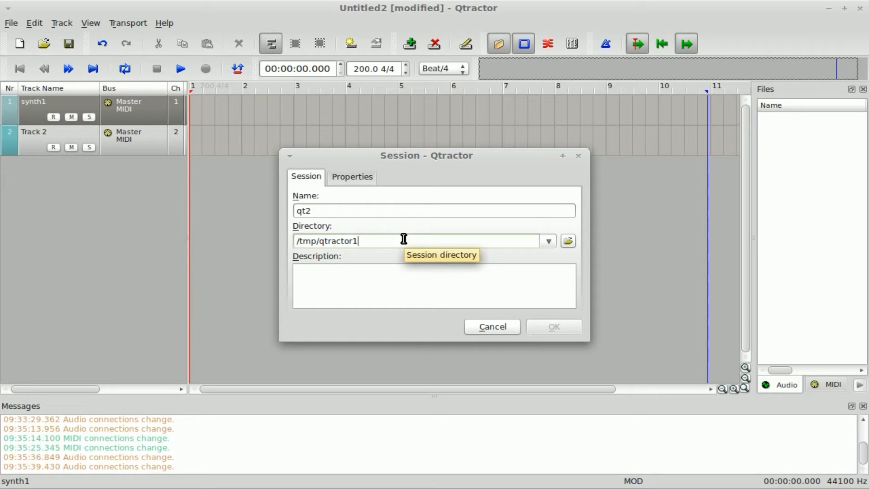
key(BackSpace)
key(BackSpace)
key(BackSpace)
key(BackSpace)
key(BackSpace)
key(BackSpace)
key(BackSpace)
key(BackSpace)
key(BackSpace)
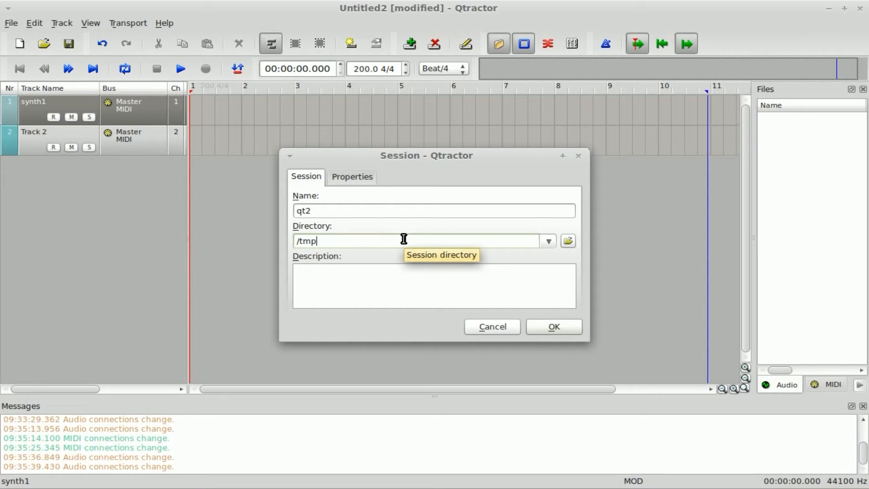
text(/)
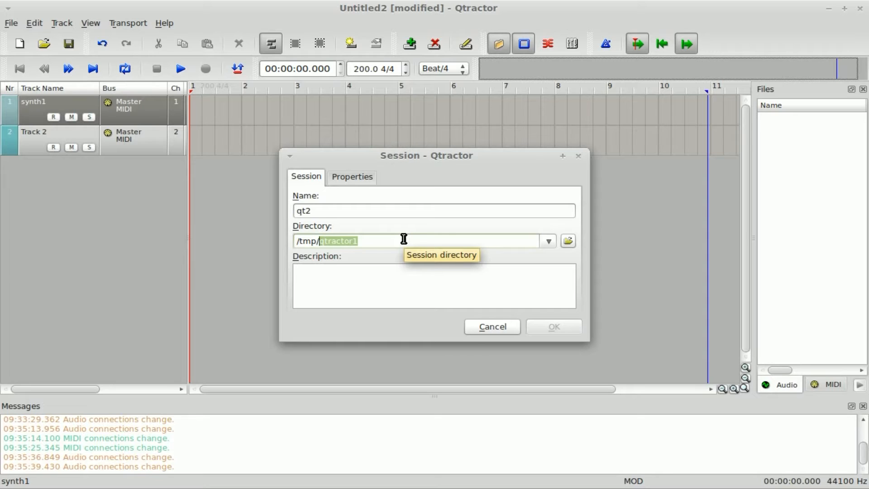
key(BackSpace)
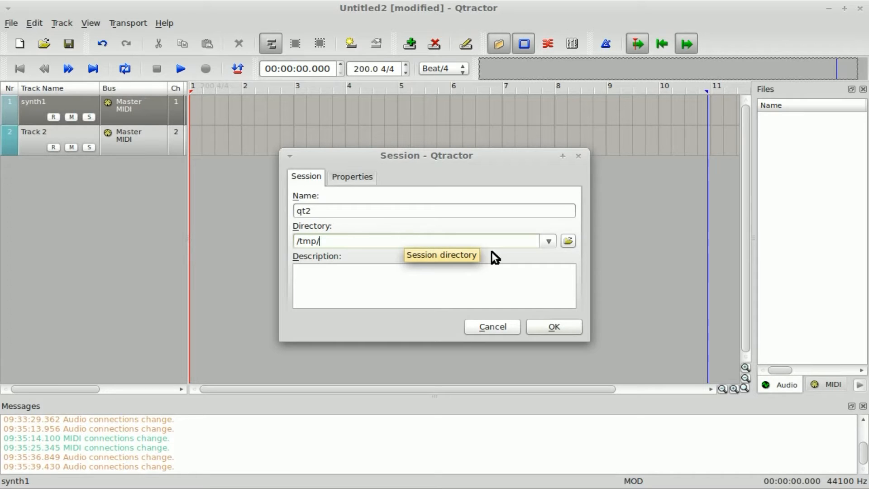
click(574, 324)
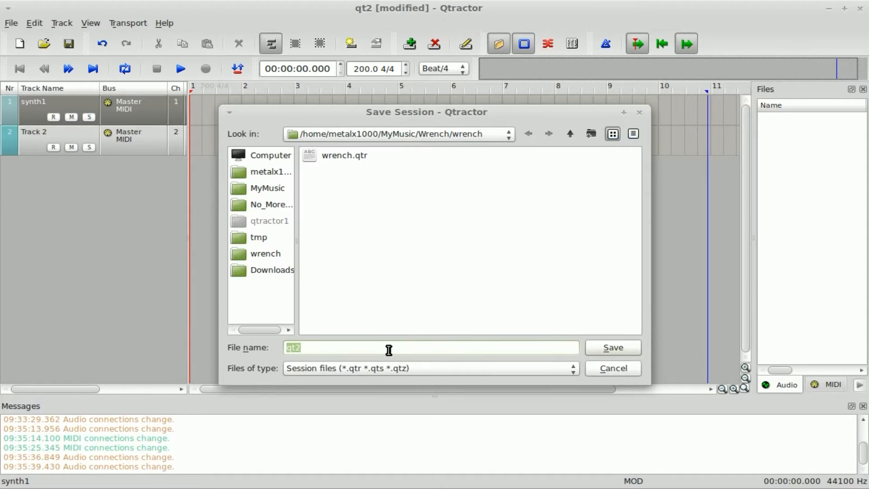
Save the session file as /tmp/qt2
key(Home)
text(/tmp/)
click(597, 345)
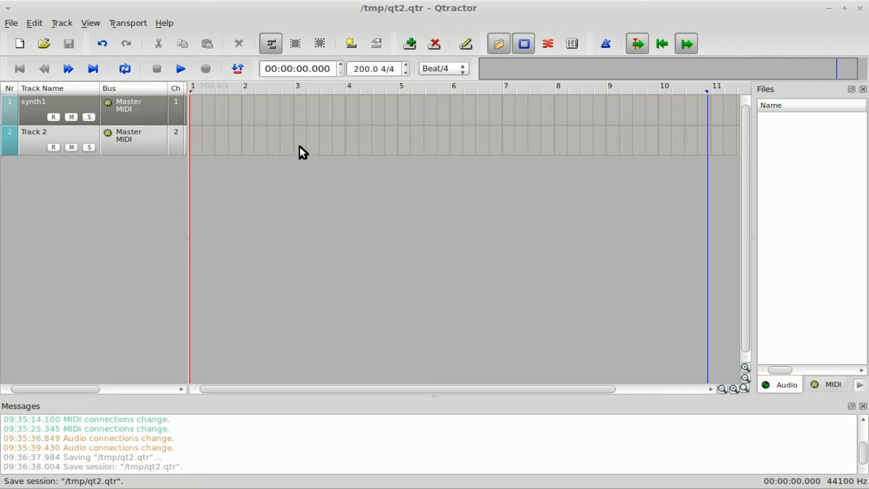
Create a MIDI clip on the synth1 track, move its editor aside and audition keys on the editor's piano keyboard
click(351, 44)
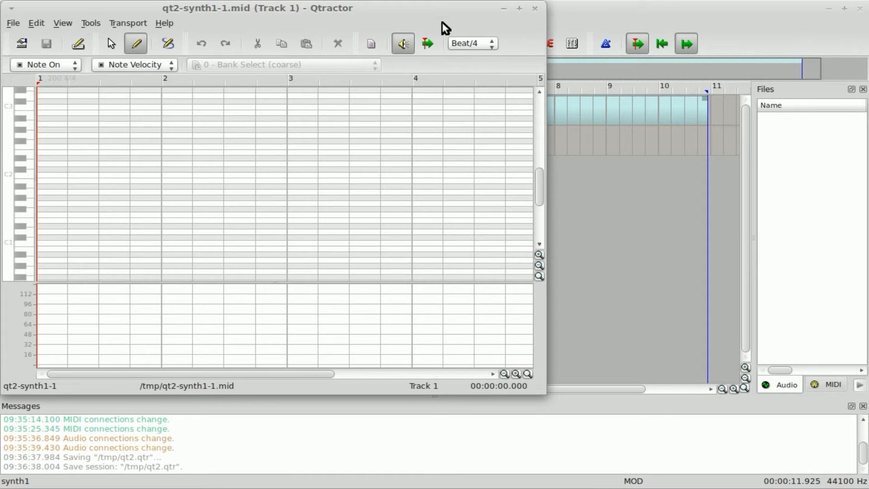
drag(413, 15, 666, 53)
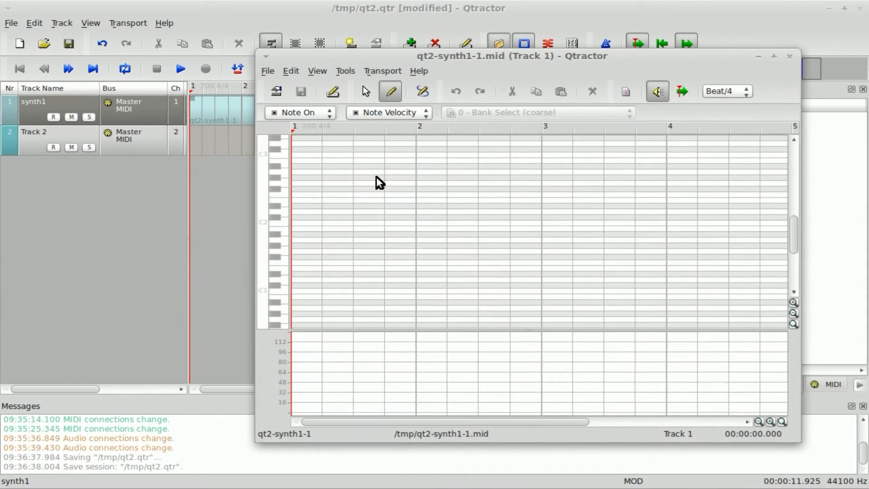
drag(281, 216, 285, 159)
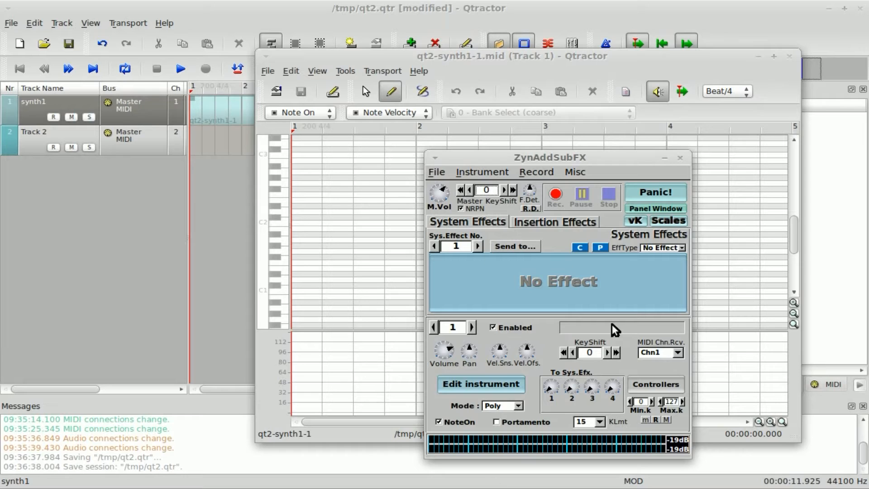
In ZynAddSubFX, load the Multi Synth instrument from the William_Godfrey_Collection bank into part 1
click(480, 172)
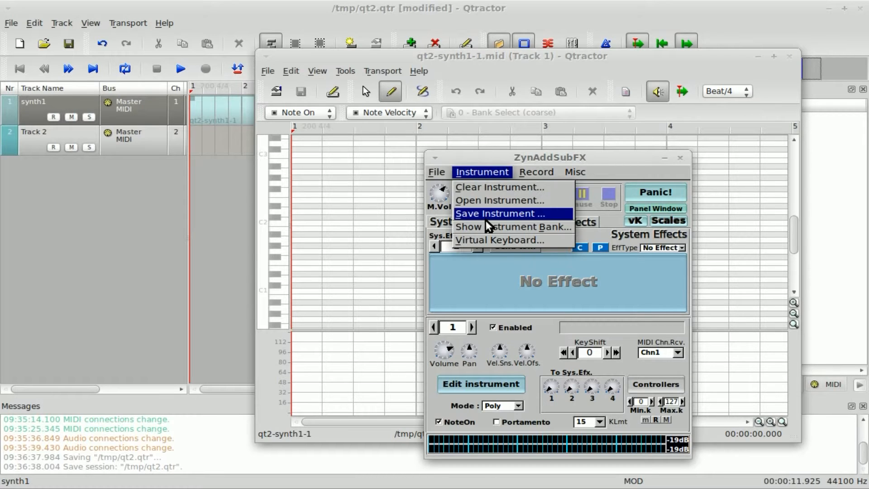
click(487, 226)
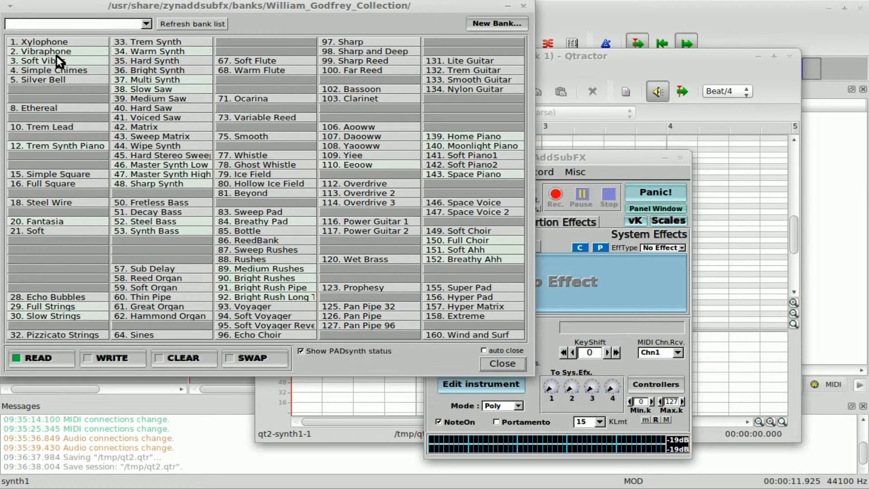
click(151, 80)
Return to the synth1 clip editor and audition several keys with the loaded instrument
click(593, 54)
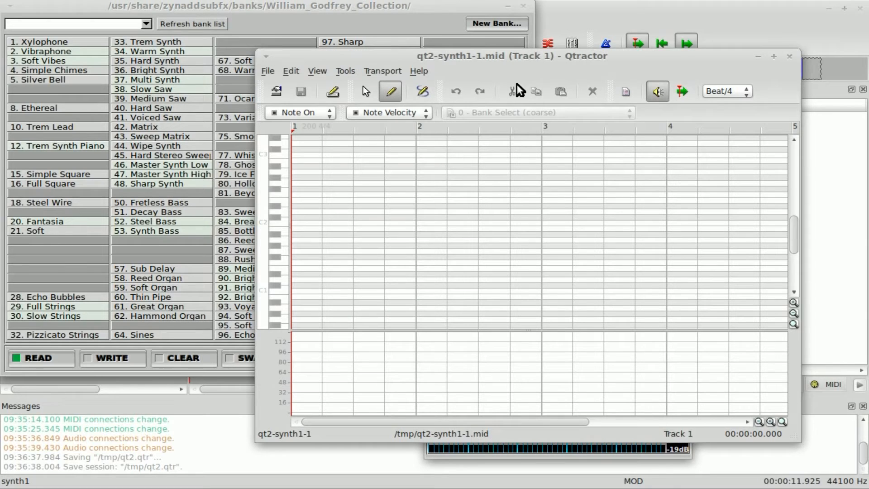
click(283, 204)
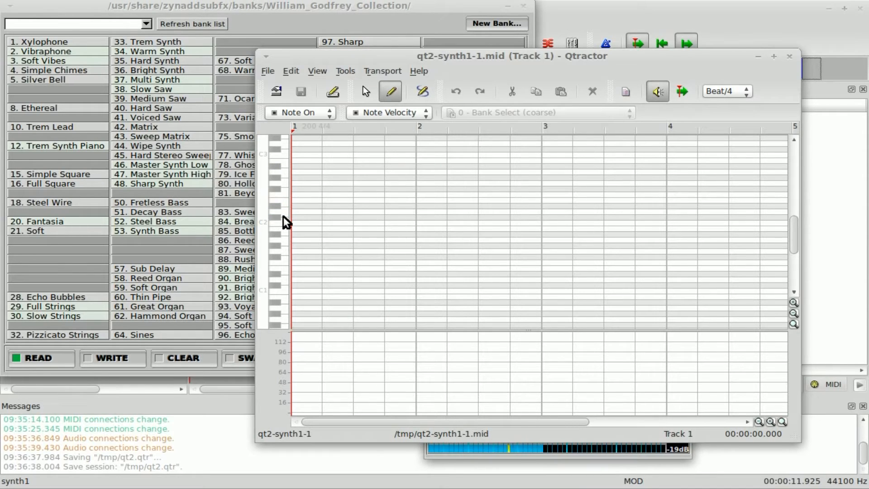
click(287, 274)
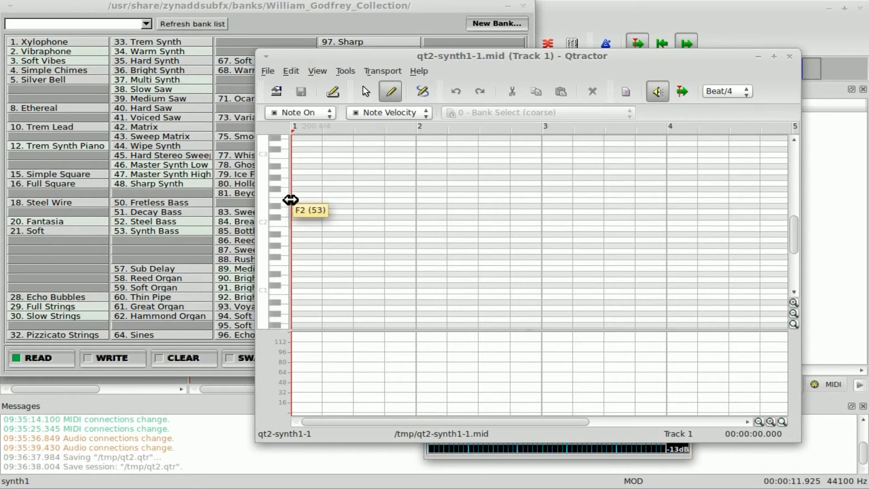
Draw eight consecutive one-beat notes across bars 1 and 2 of the synth1 clip: E2, G2, A2, B2, D2, C2, B1, A1
click(299, 199)
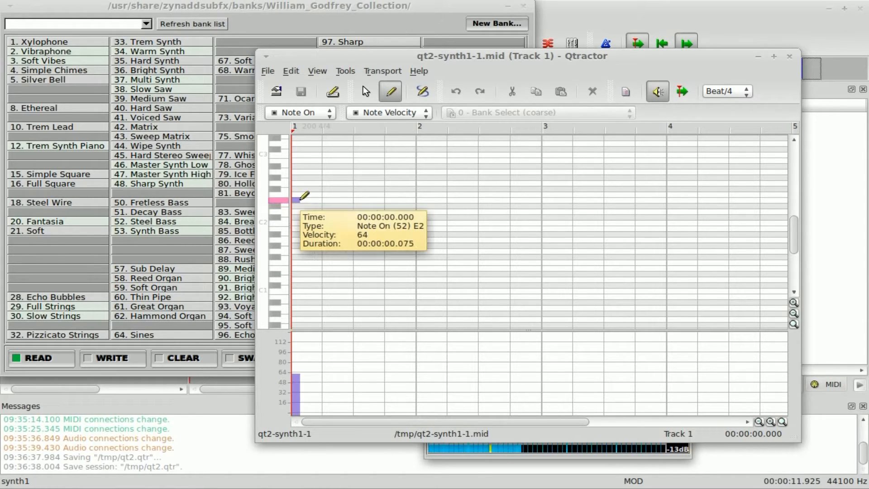
mouse_move(304, 195)
mouse_down()
mouse_move(360, 171)
mouse_move(381, 171)
mouse_move(389, 184)
mouse_up()
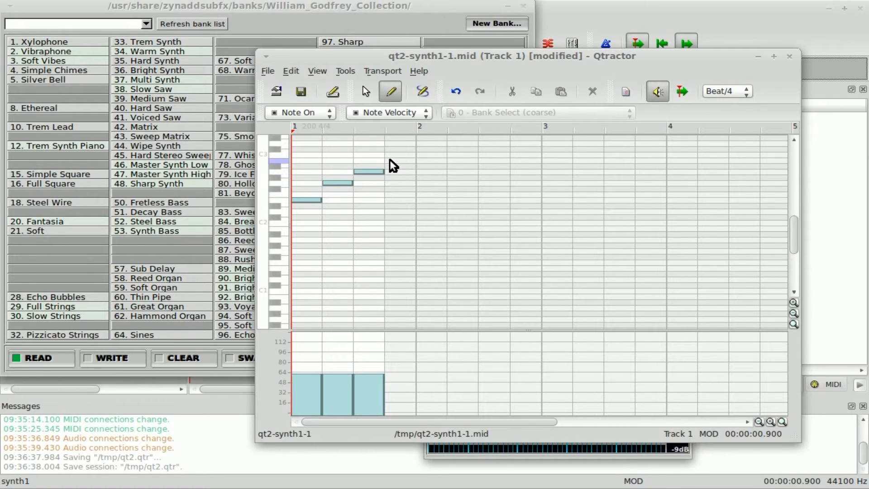
drag(382, 160, 412, 160)
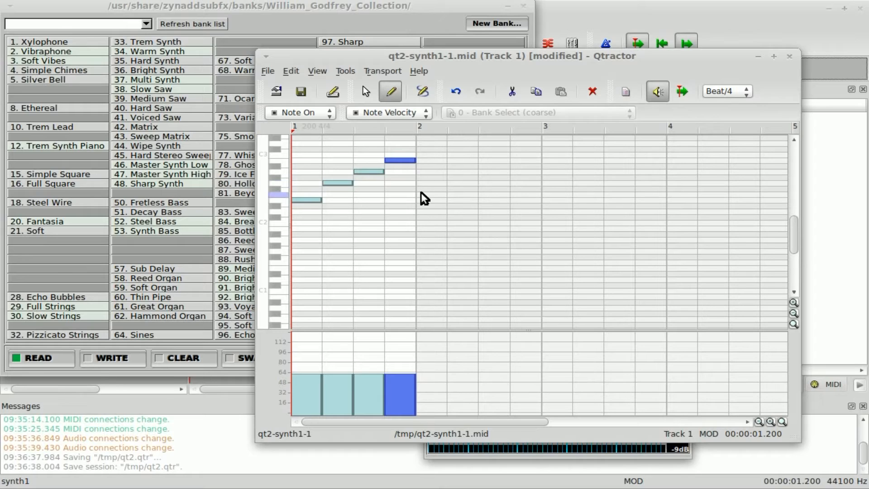
mouse_move(418, 211)
mouse_down()
mouse_move(446, 208)
mouse_move(459, 221)
mouse_move(541, 239)
mouse_up()
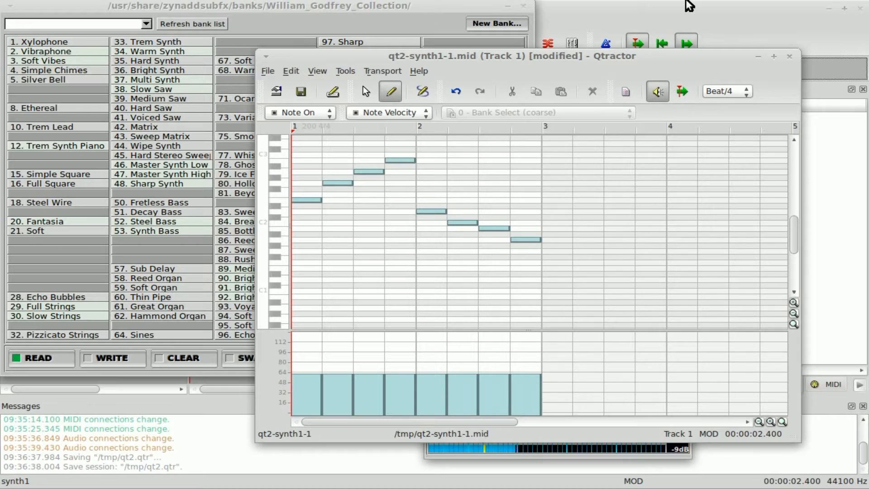
Return to the main Qtractor window, play the synth1 clip through and stop playback
click(586, 10)
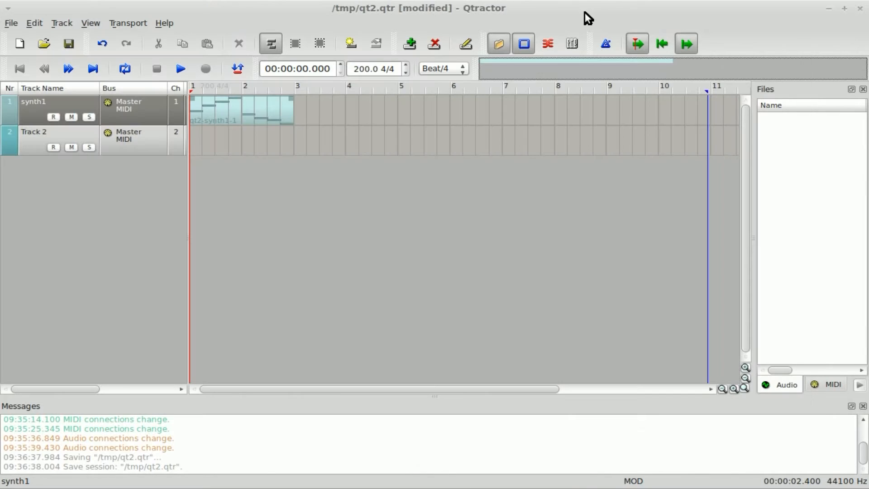
click(216, 115)
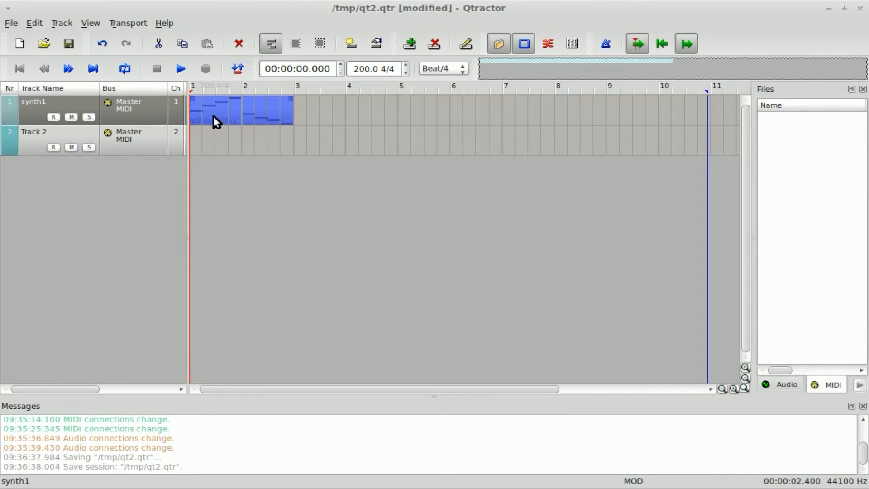
click(181, 69)
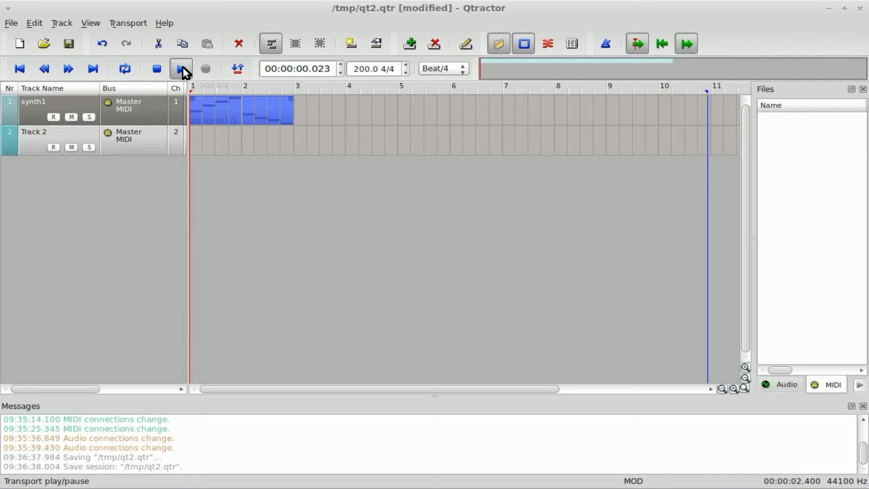
click(159, 70)
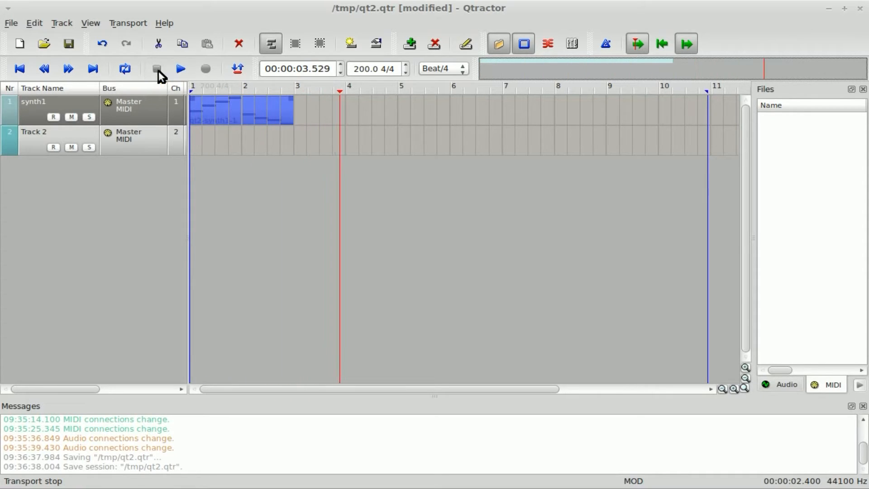
Reopen the synth1 clip's editor and close it, saving the changes to qt2-synth1-1.mid
double_click(238, 117)
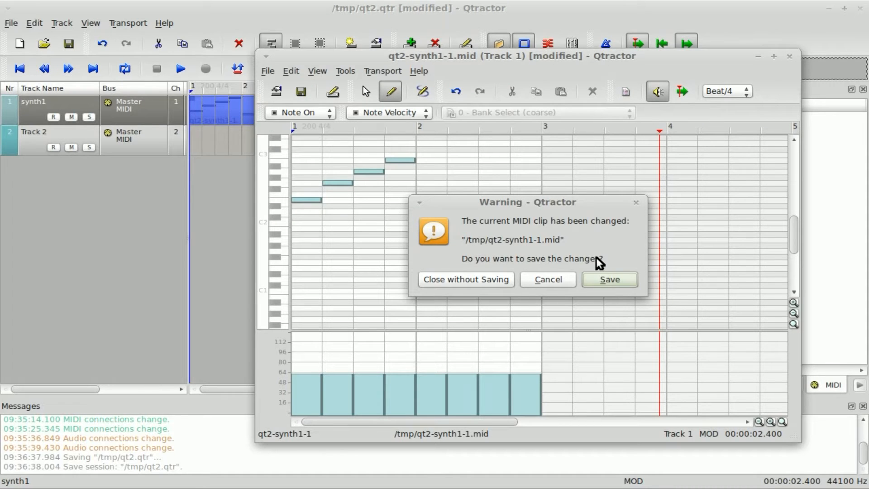
click(597, 281)
Paste the synth1 clip with a repeat count of 20, placing the copies directly after the original
click(252, 99)
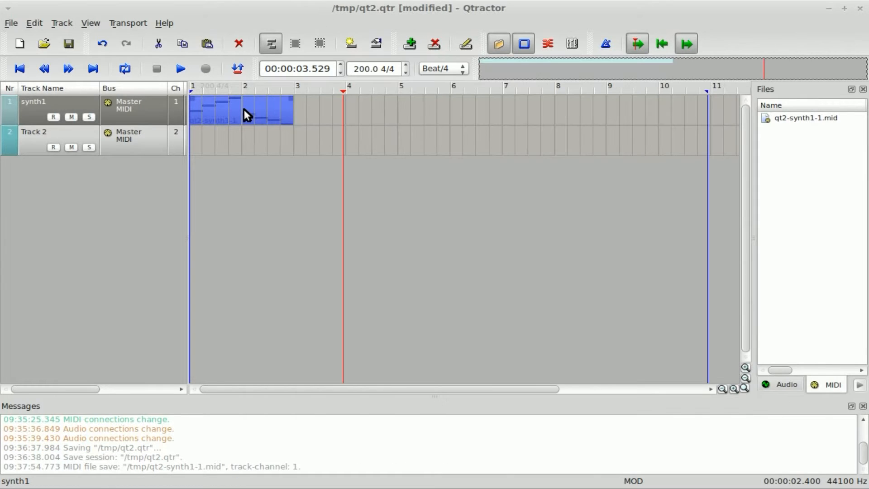
click(243, 110)
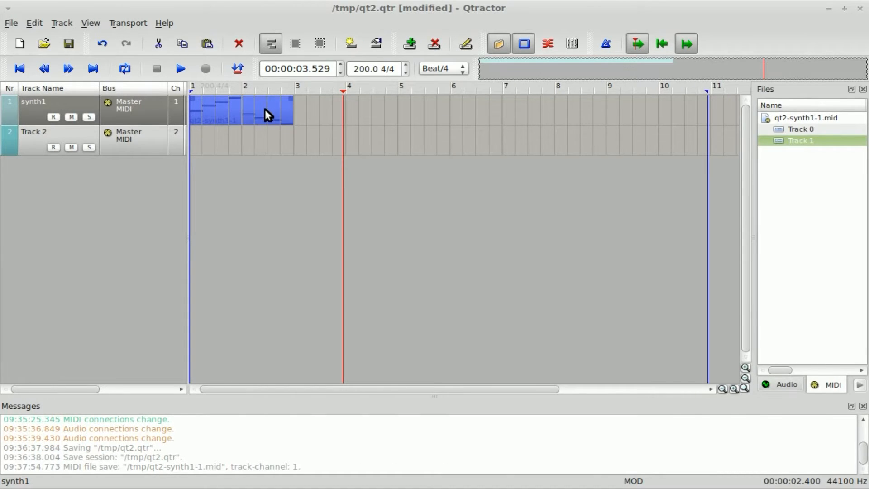
right_click(265, 109)
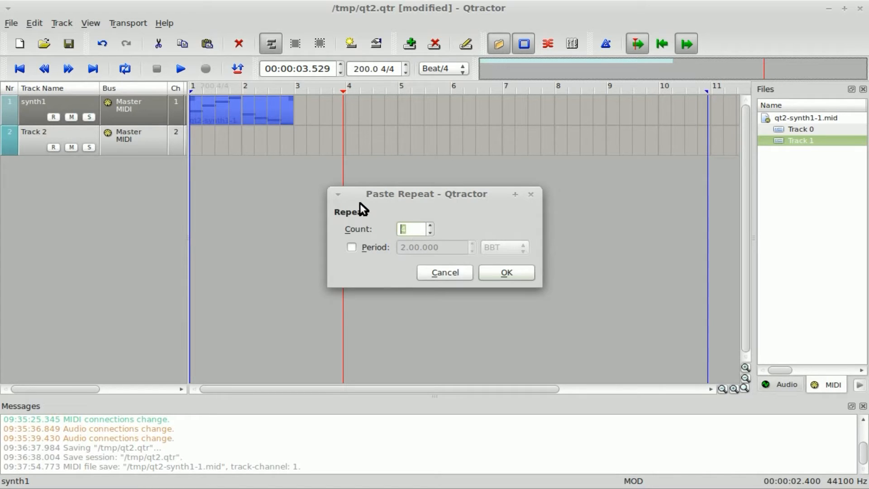
text(20)
key(Return)
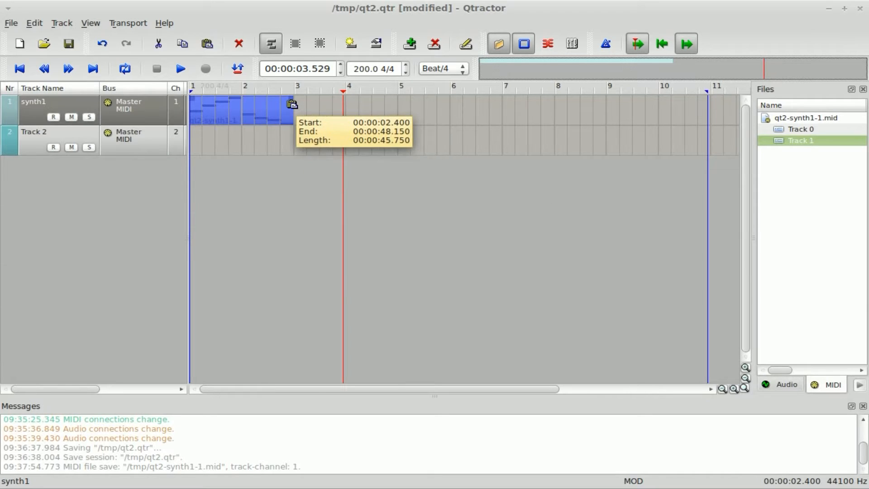
click(295, 104)
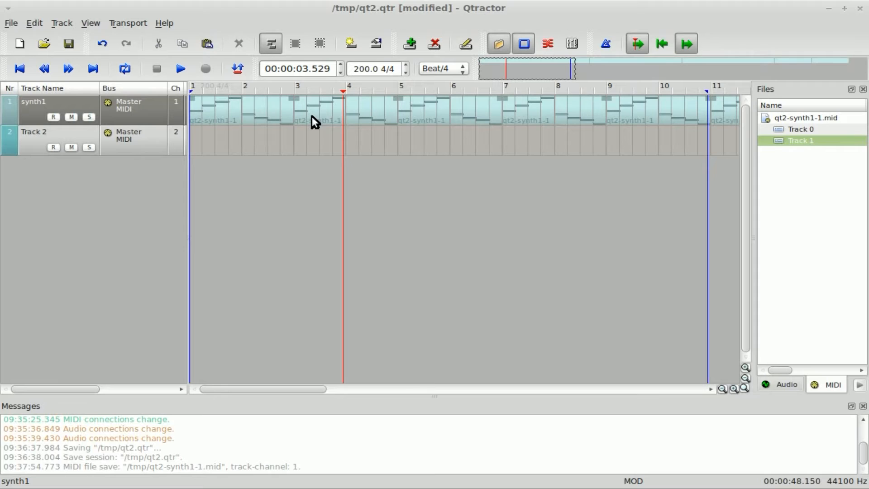
Play back the repeated synth1 clips and stop the transport
click(23, 70)
click(181, 74)
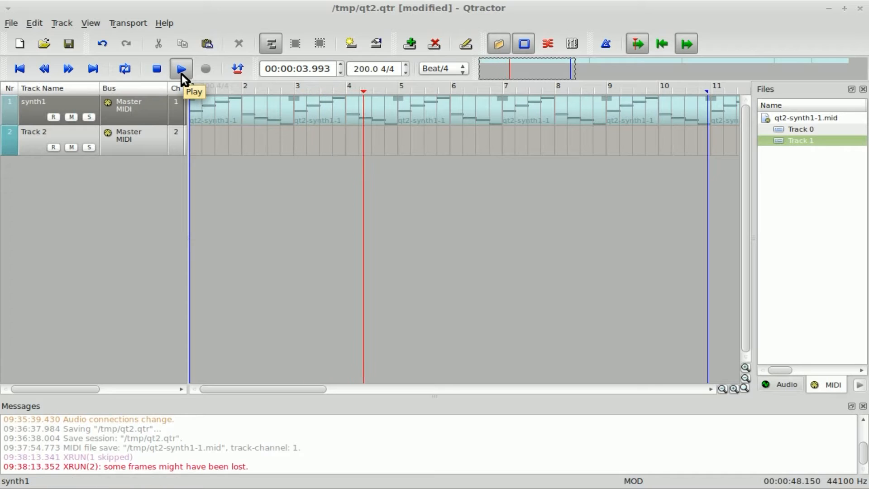
click(157, 69)
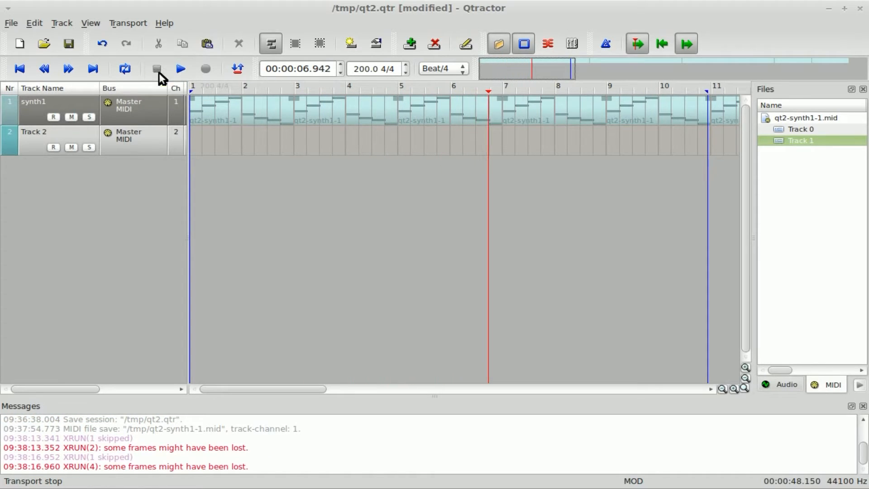
Select Track 2, switch to ZynAddSubFX and enable part 2
click(127, 140)
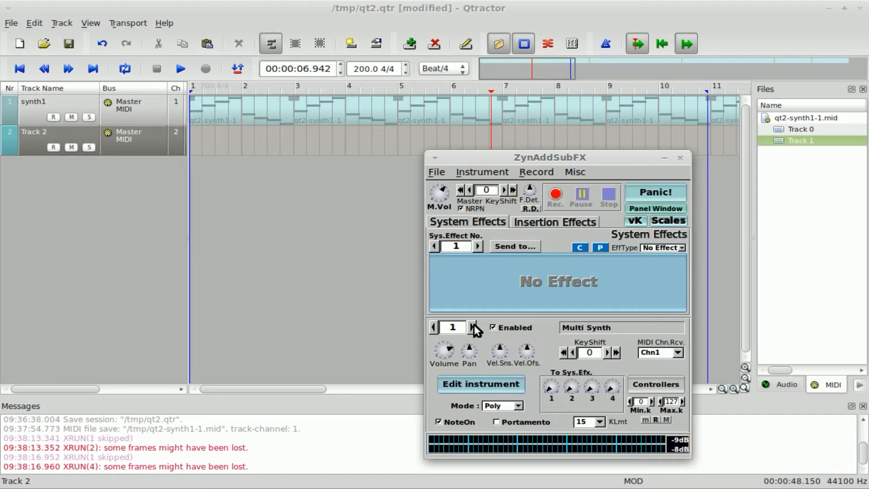
click(473, 327)
click(507, 326)
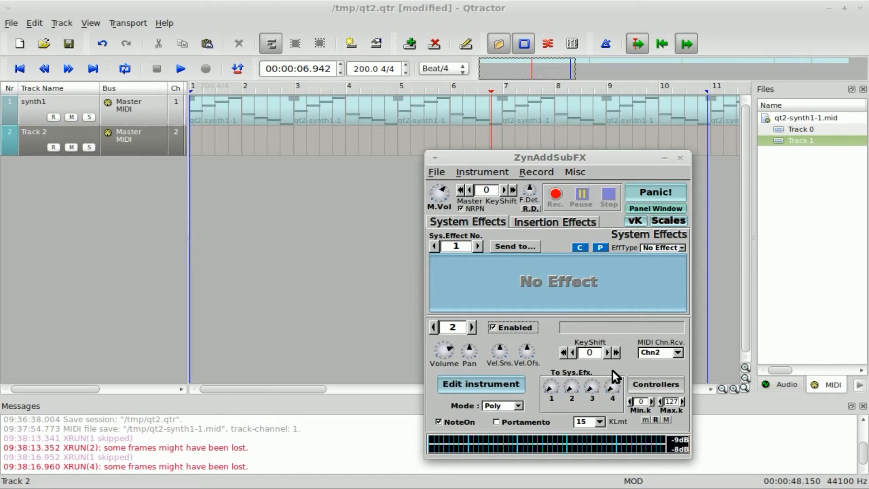
Load the Matrix instrument from the William_Godfrey_Collection bank into ZynAddSubFX part 2
click(493, 171)
click(503, 229)
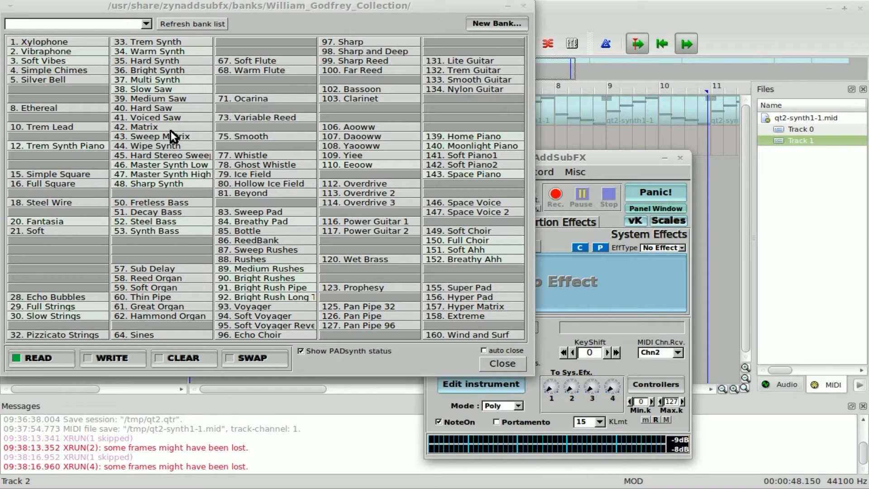
click(154, 126)
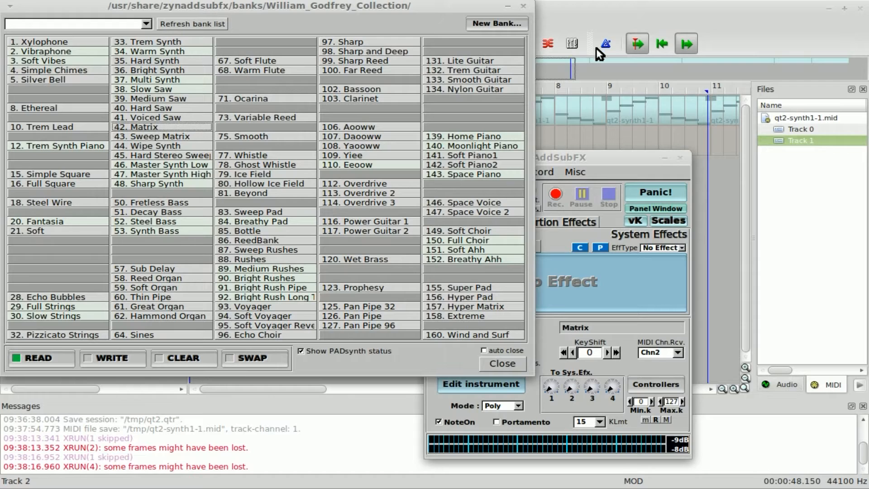
Return to Qtractor, create a MIDI clip on Track 2 and audition keys in its editor
click(578, 7)
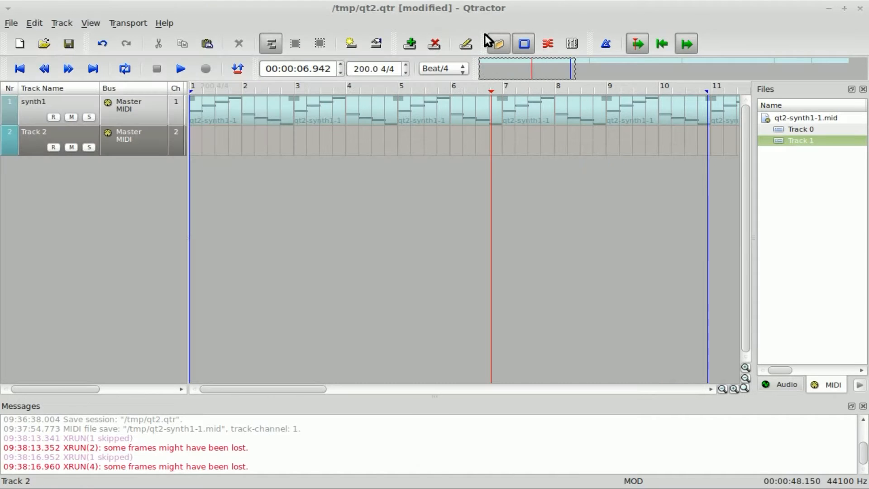
click(351, 43)
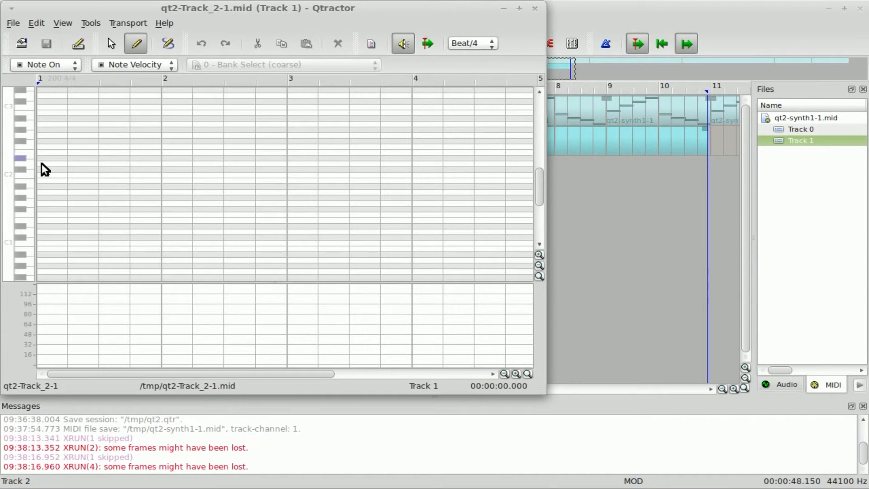
drag(21, 171, 24, 148)
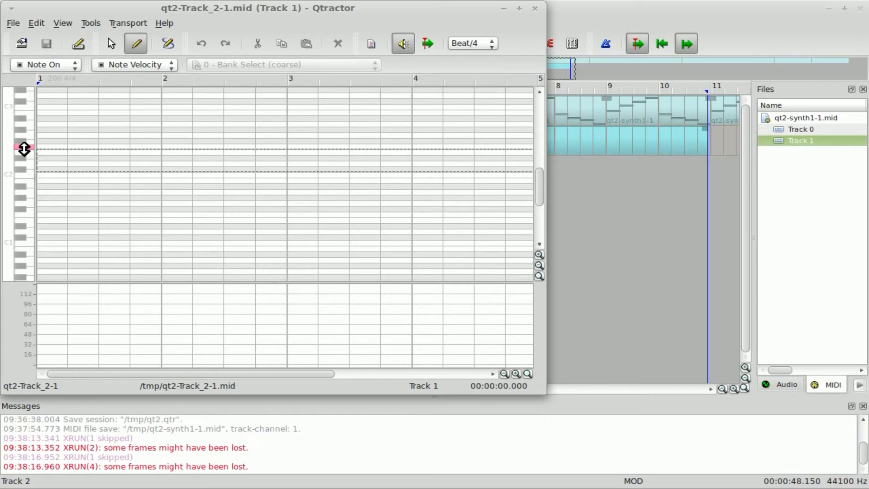
Draw a one-bar bass note at the start of the Track 2 clip and shift it away from the overlapping short note
scroll(54, 228, down, 5)
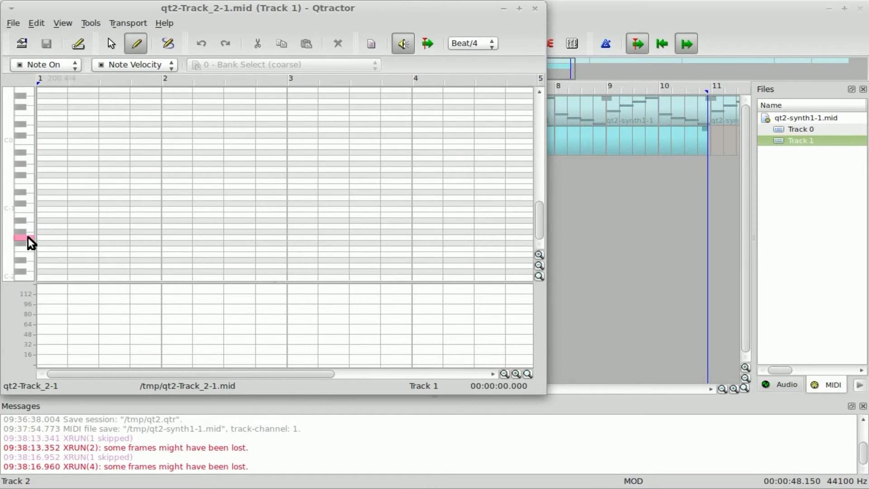
mouse_move(29, 240)
mouse_down()
mouse_move(29, 89)
mouse_move(164, 97)
mouse_move(156, 107)
mouse_up()
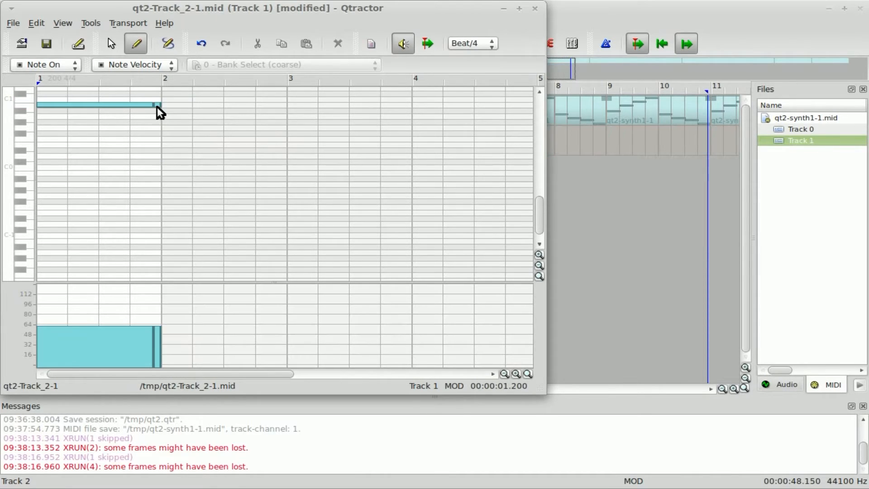
mouse_move(136, 110)
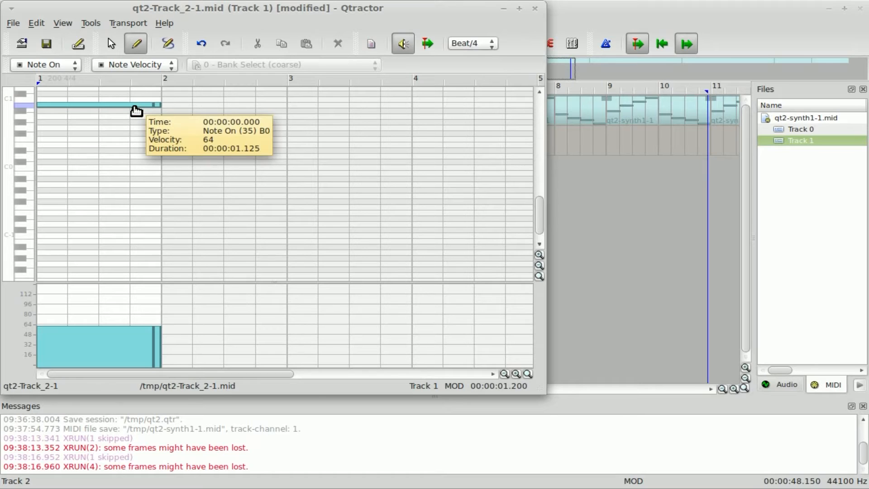
drag(136, 110, 148, 128)
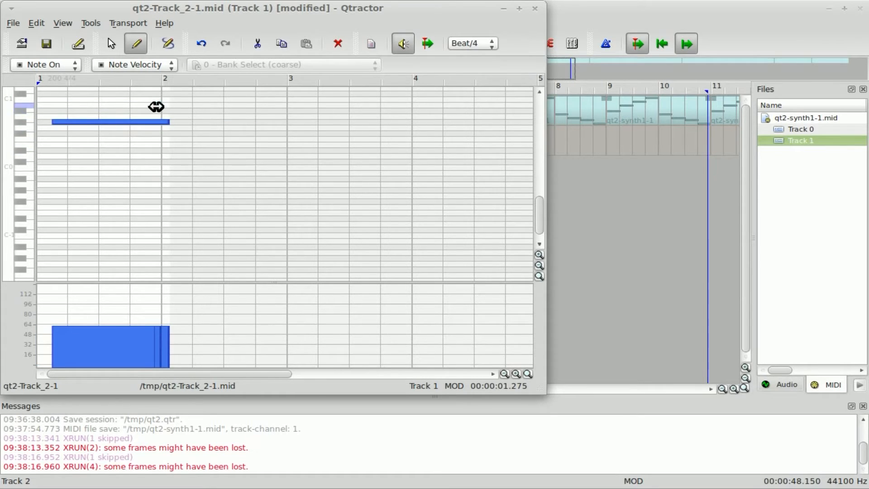
Delete the stray short note and move the one-bar note to C1 at the start of bar 1
right_click(156, 107)
click(235, 28)
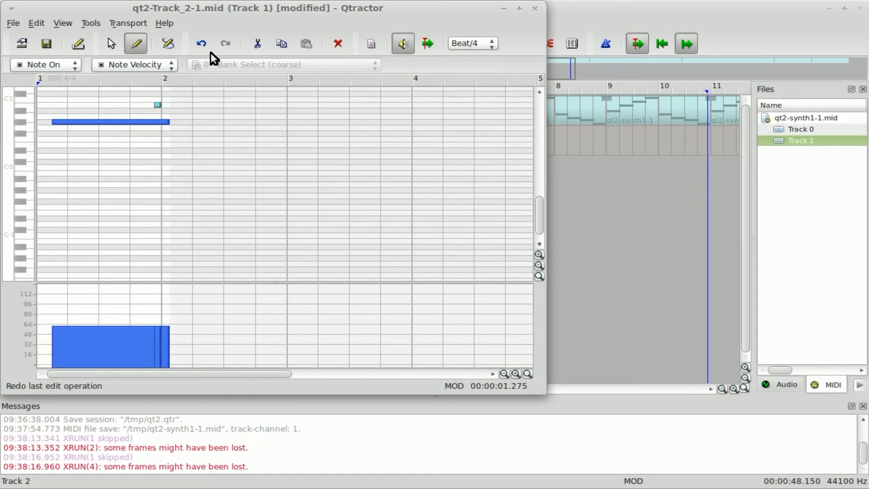
click(157, 106)
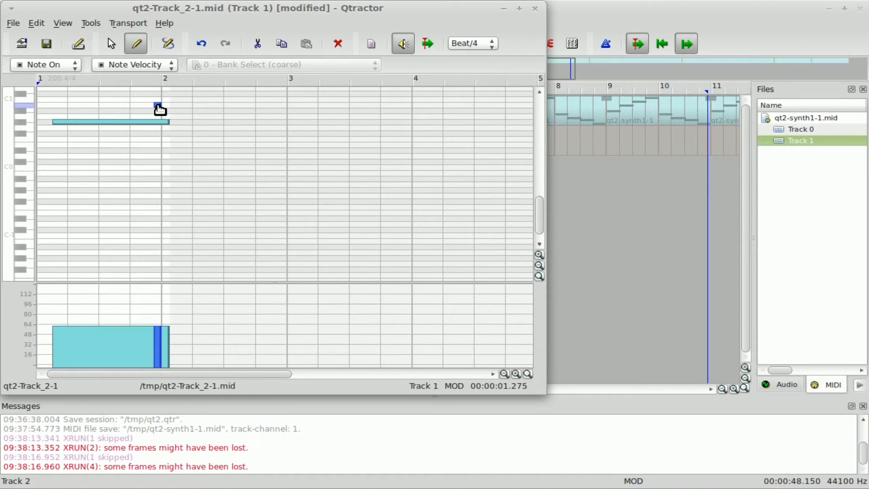
right_click(158, 107)
click(193, 181)
drag(145, 123, 161, 100)
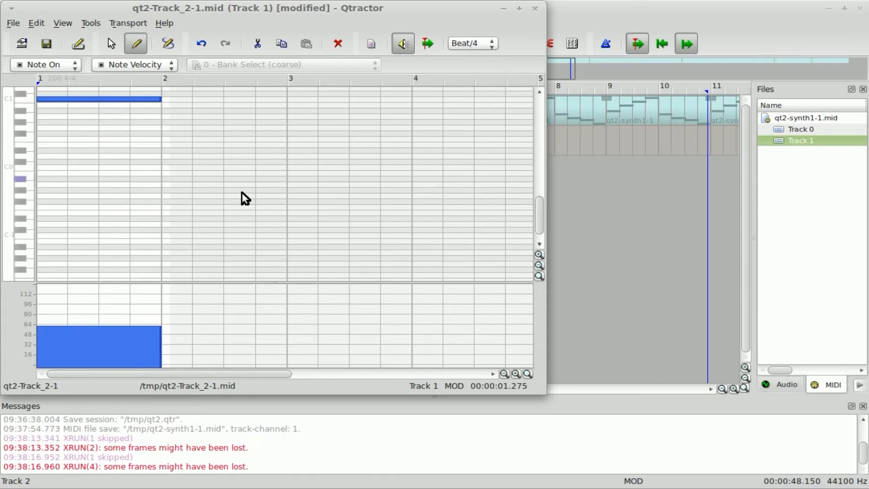
Draw three more one-bar notes in the clip: D1 in bar 2, G1 in bar 3 and C2 in bar 4
scroll(244, 198, up, 3)
mouse_move(161, 176)
mouse_down()
mouse_move(78, 180)
mouse_move(286, 163)
mouse_up()
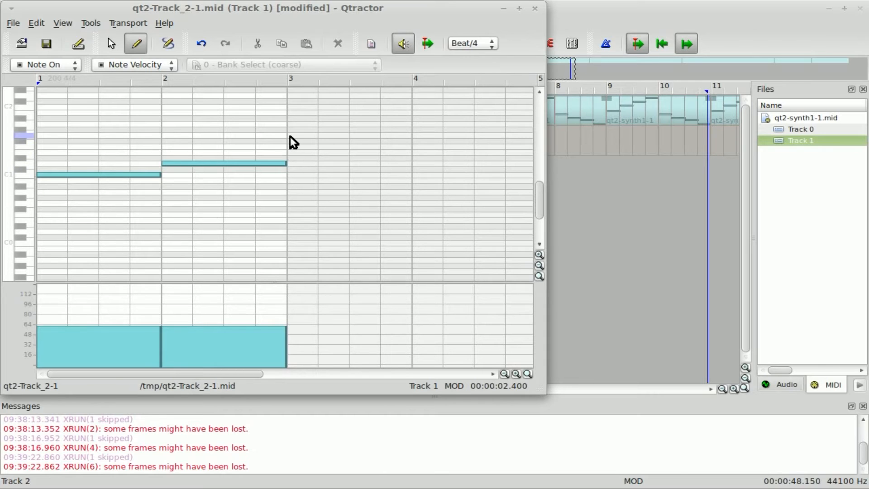
drag(289, 135, 410, 136)
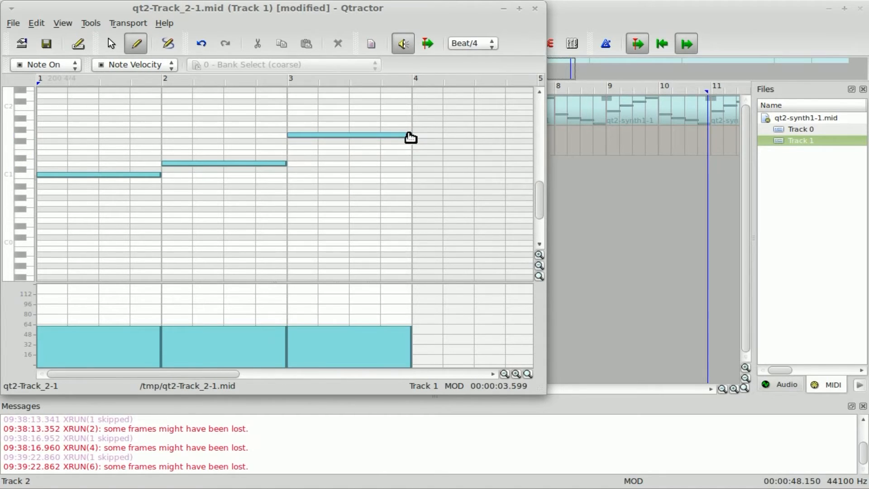
scroll(419, 134, up, 1)
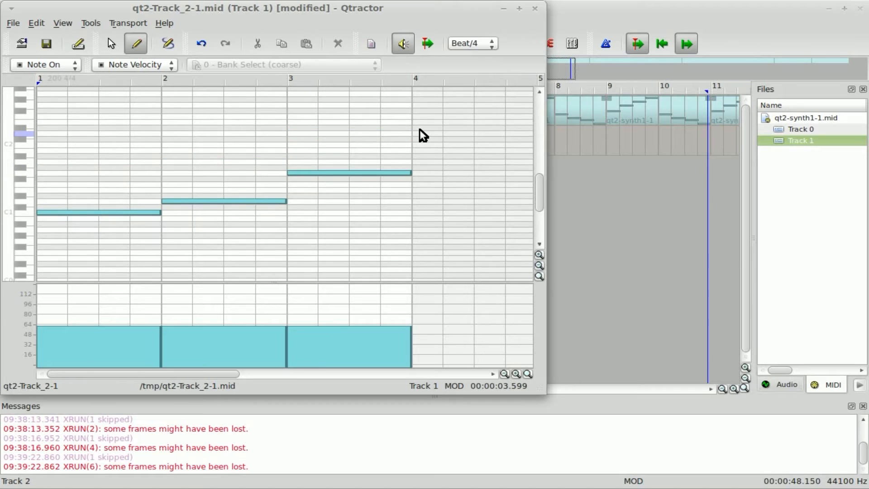
mouse_move(413, 144)
mouse_down()
mouse_move(531, 141)
mouse_move(502, 147)
mouse_up()
Return to the main session window, play both tracks from the beginning and stop the transport
click(603, 8)
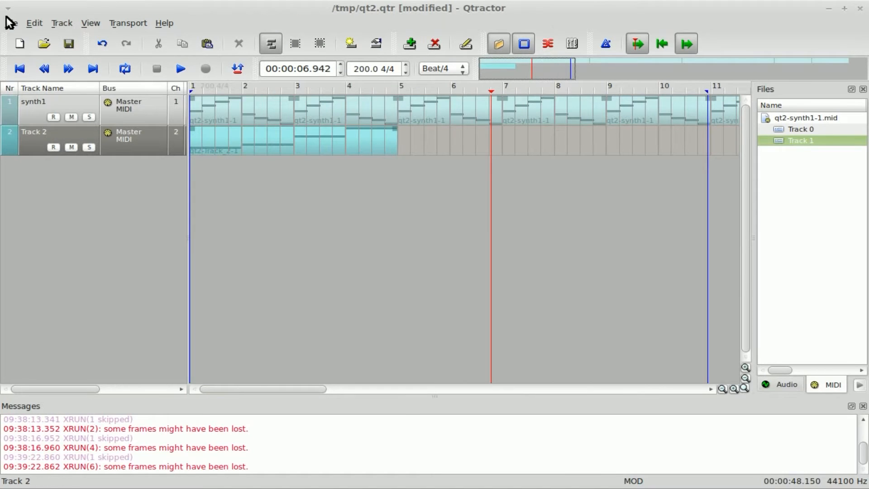
click(20, 66)
click(178, 69)
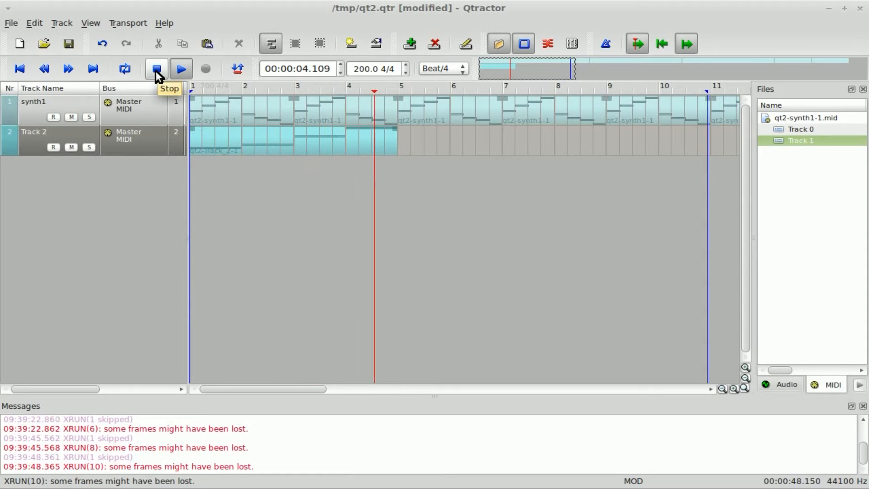
click(155, 70)
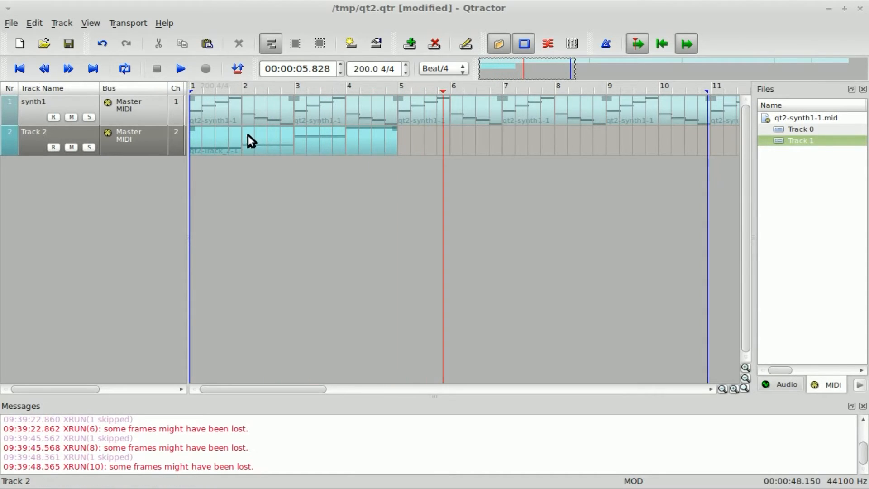
Copy the Track 2 clip, saving its pending note changes to qt2-Track_2-1.mid
click(252, 140)
double_click(251, 140)
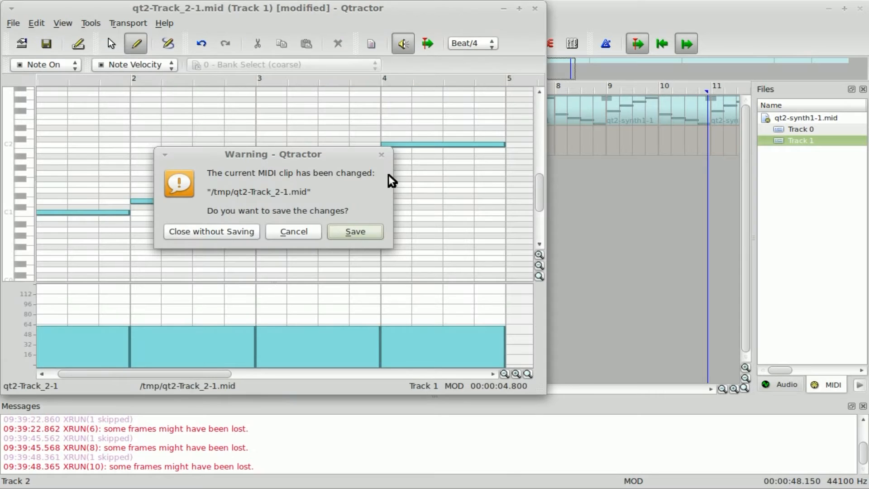
click(376, 231)
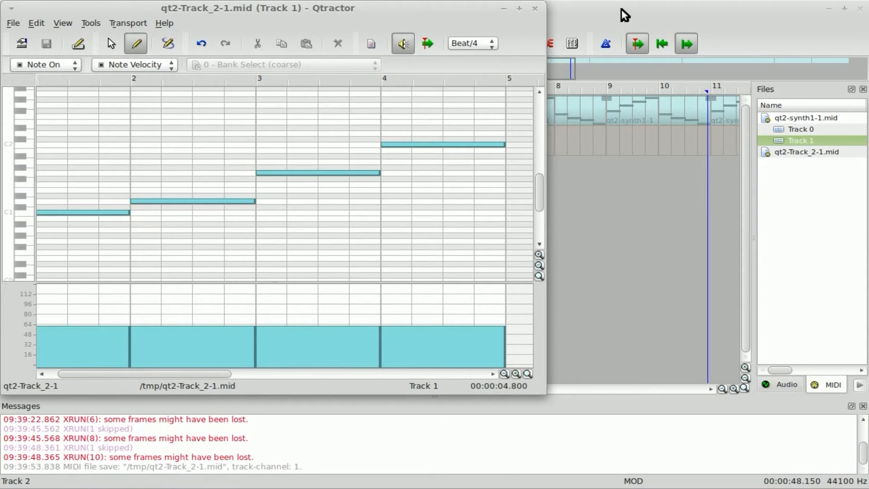
Paste three copies of the four-bar clip end to end on Track 2, starting at bars 5, 9 and 13
key(ctrl+v)
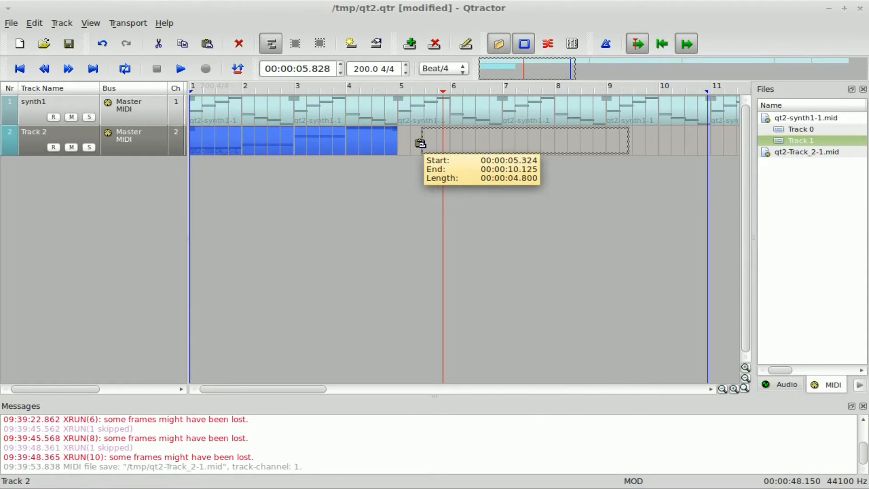
click(397, 138)
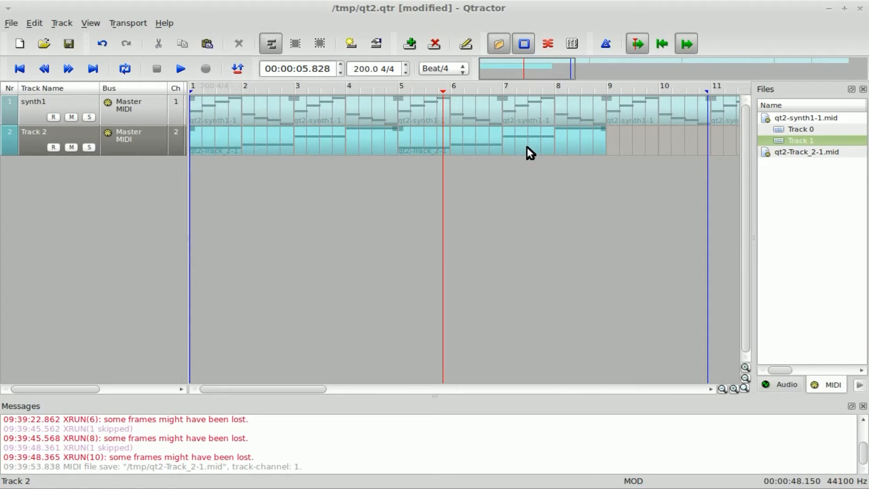
key(ctrl+v)
click(603, 137)
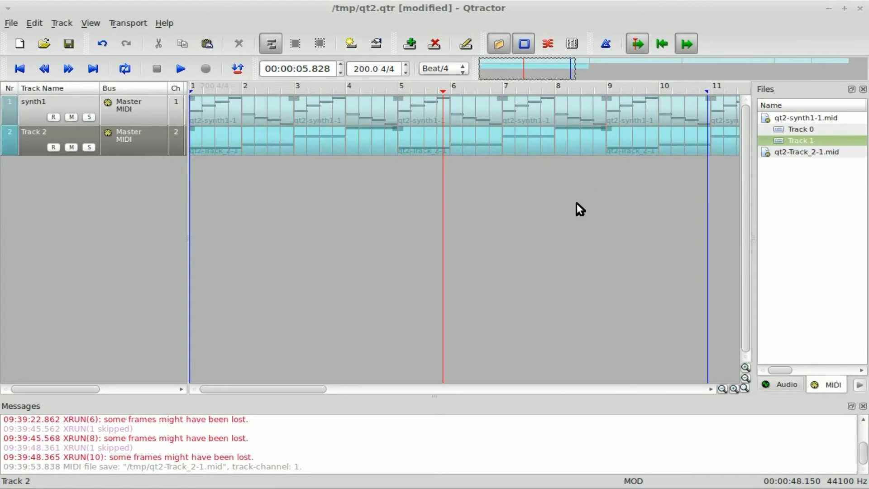
drag(273, 390, 393, 387)
key(ctrl+v)
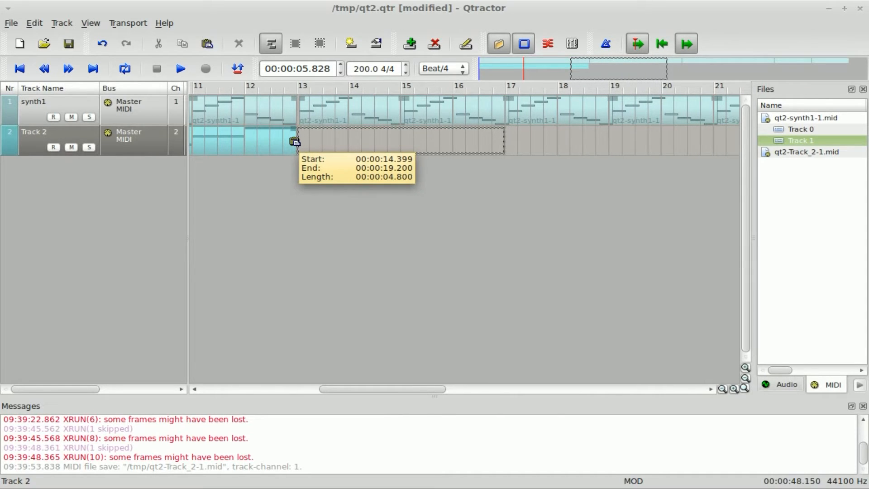
click(295, 141)
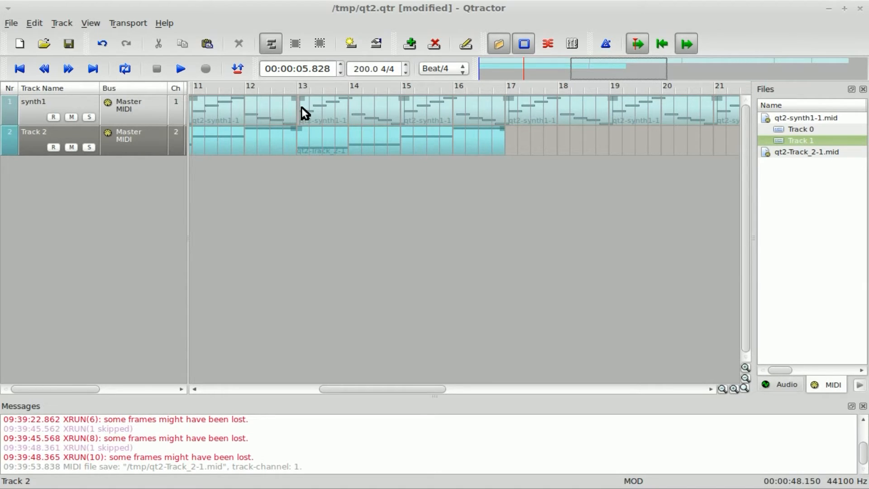
Close the gap in synth1 by shifting the clips at bars 13 and 15, and all clips from bar 17 onward, slightly earlier
drag(328, 112, 325, 113)
drag(421, 111, 419, 109)
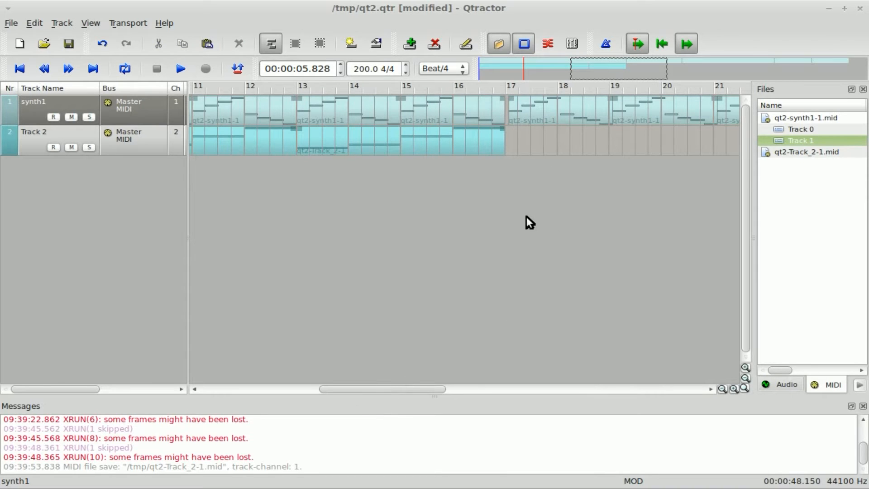
scroll(520, 215, down, 3)
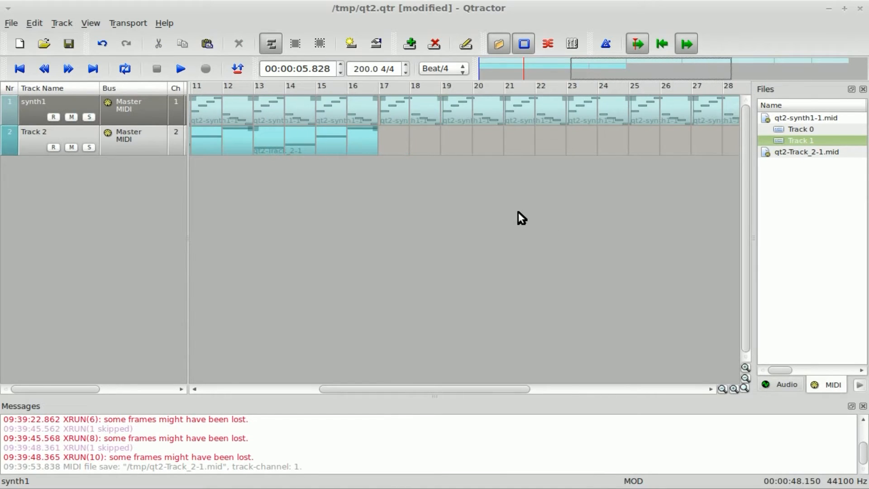
scroll(517, 210, down, 3)
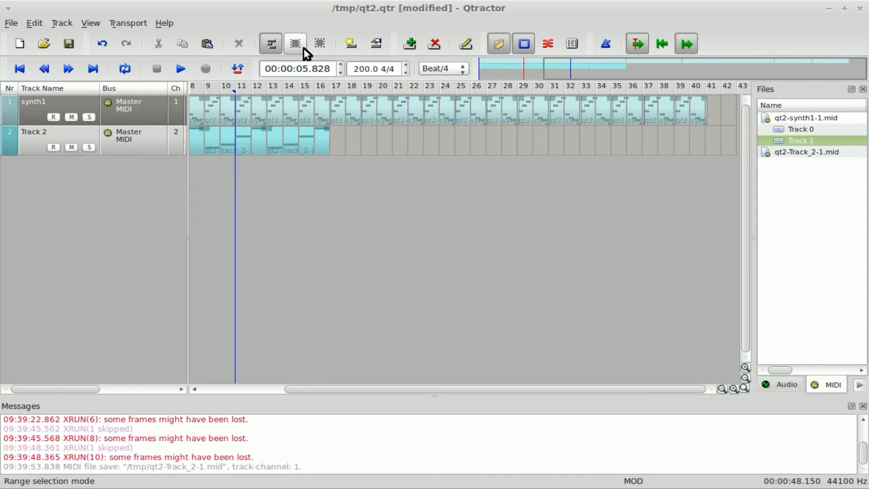
click(318, 44)
drag(342, 135, 704, 109)
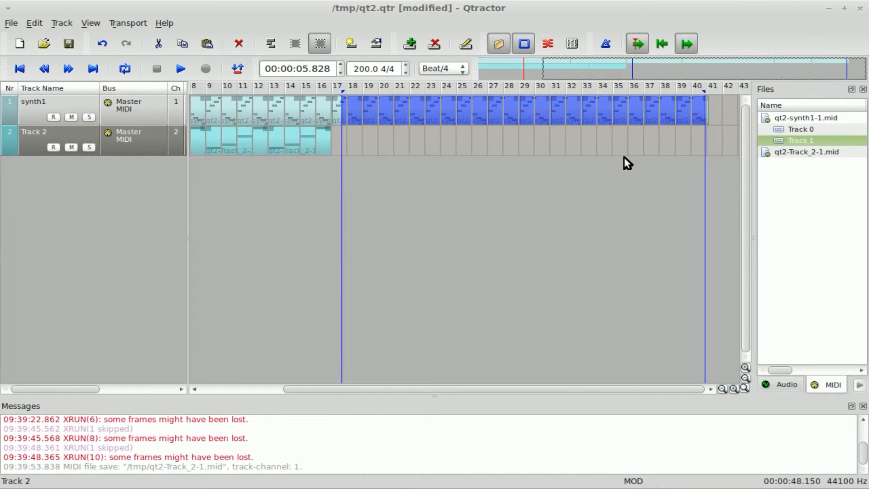
key(ctrl+plus)
key(ctrl+plus)
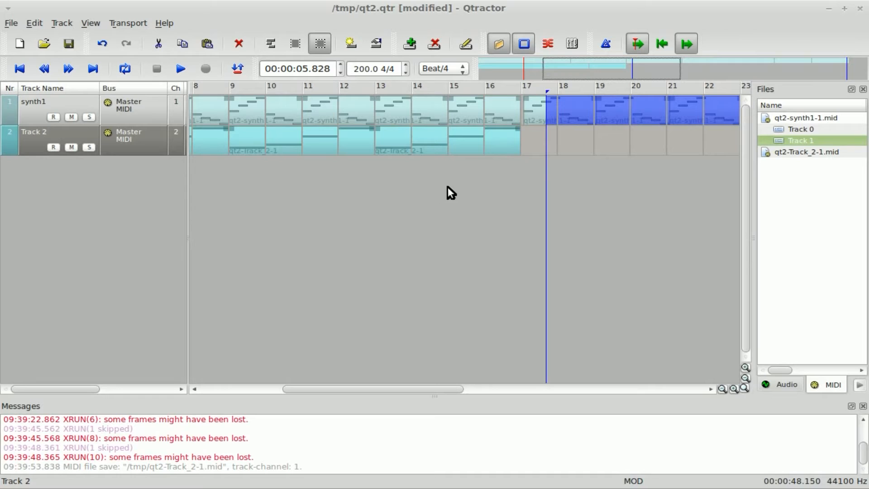
click(536, 114)
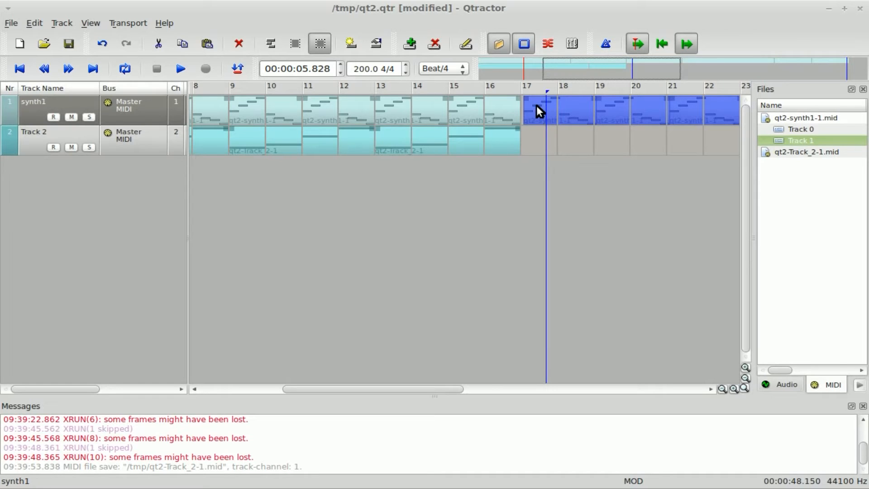
drag(536, 107, 542, 204)
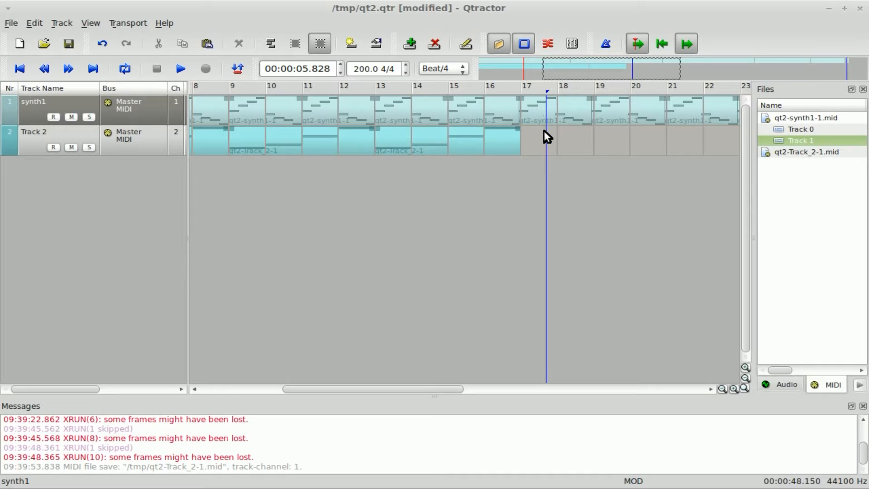
drag(540, 117, 545, 113)
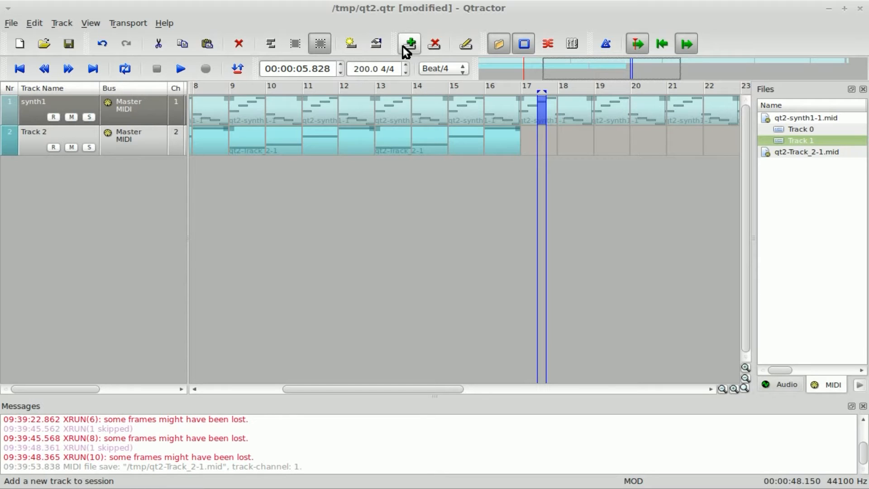
click(376, 44)
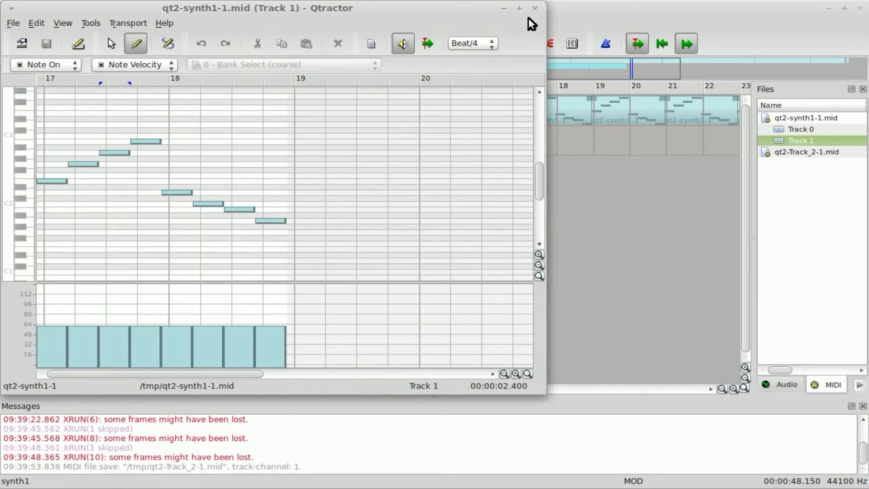
click(535, 8)
Return to clip selection mode and try to align the start of the synth1 clip at bar 19 to 00:00:21.600
click(280, 42)
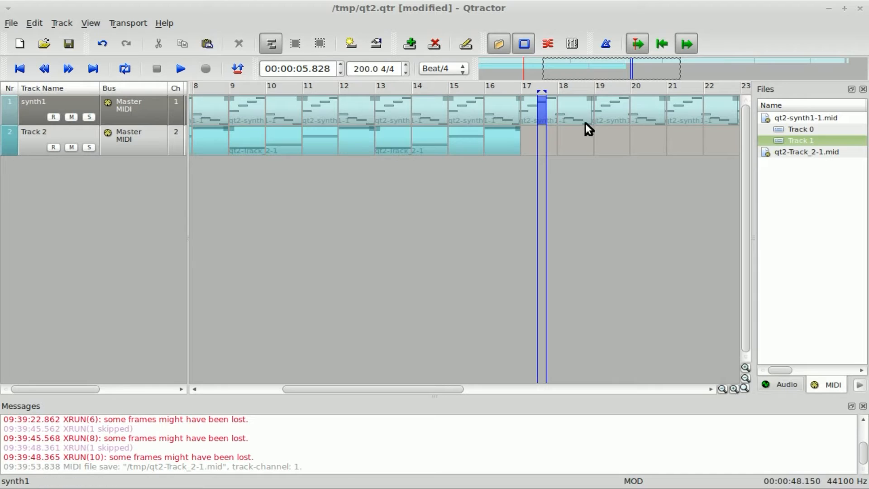
click(553, 112)
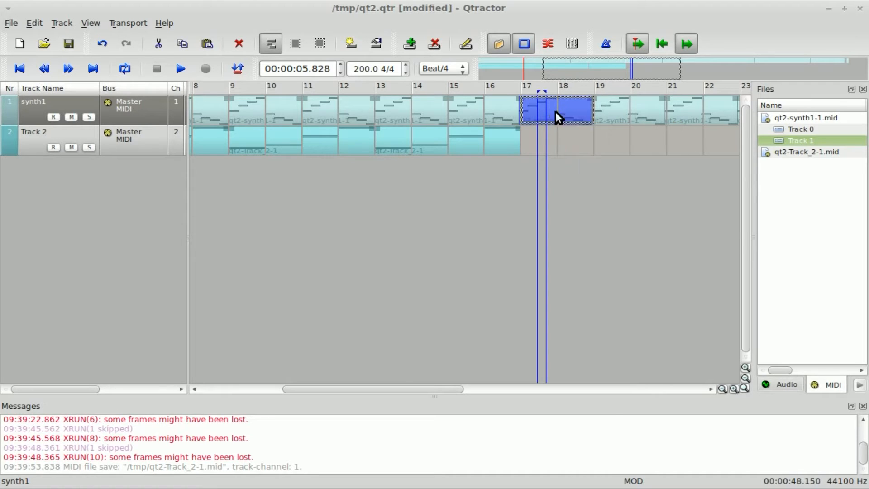
key(Escape)
click(621, 114)
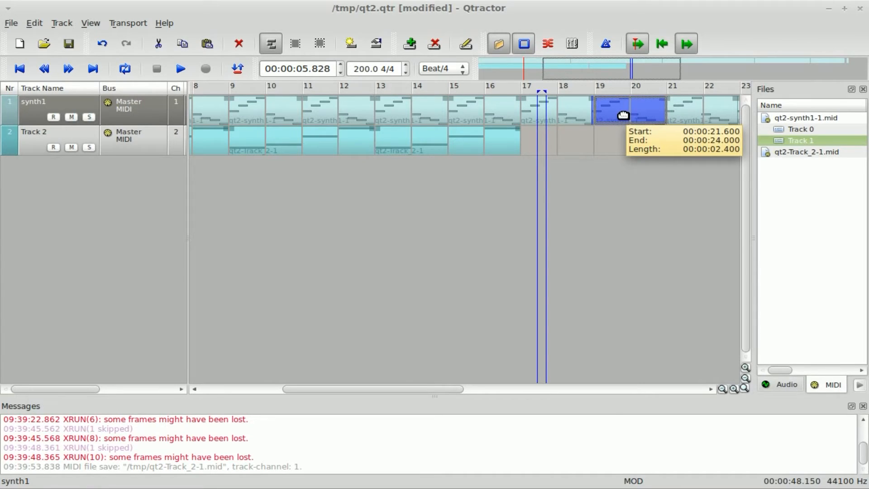
key(Escape)
Delete all synth1 clips from bar 17 onward so the track ends together with Track 2
drag(360, 389, 377, 389)
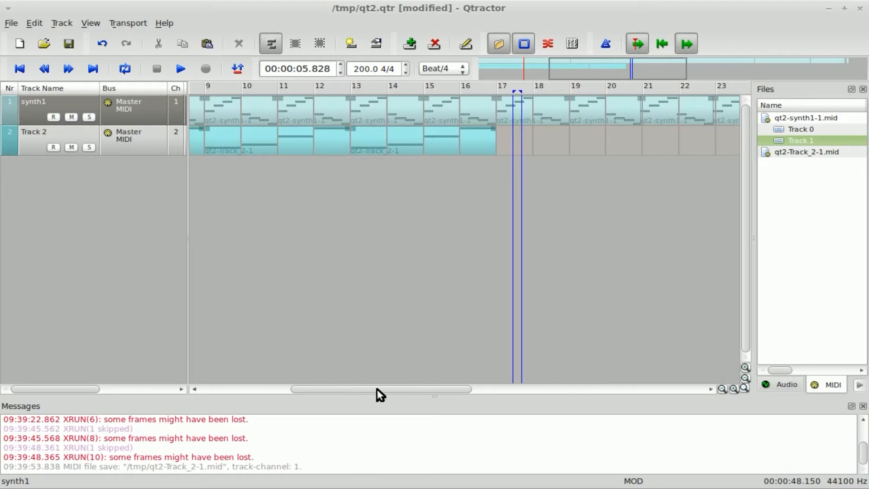
key(ctrl+minus)
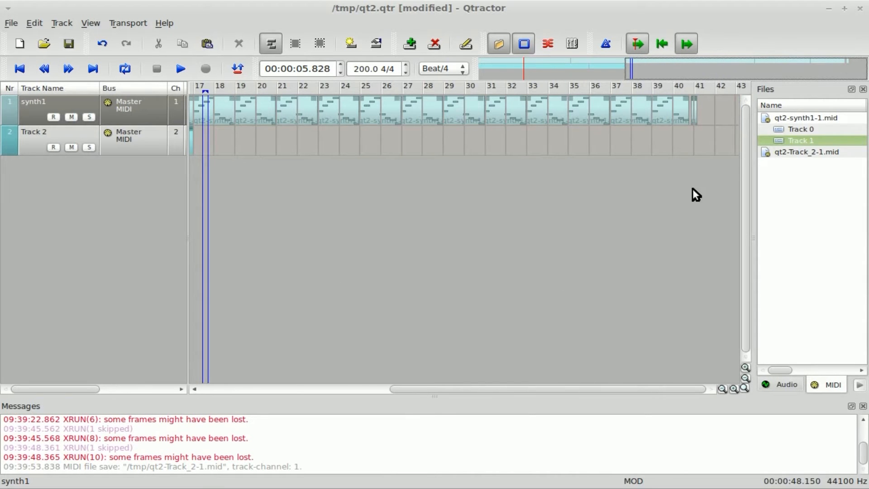
drag(716, 114, 266, 112)
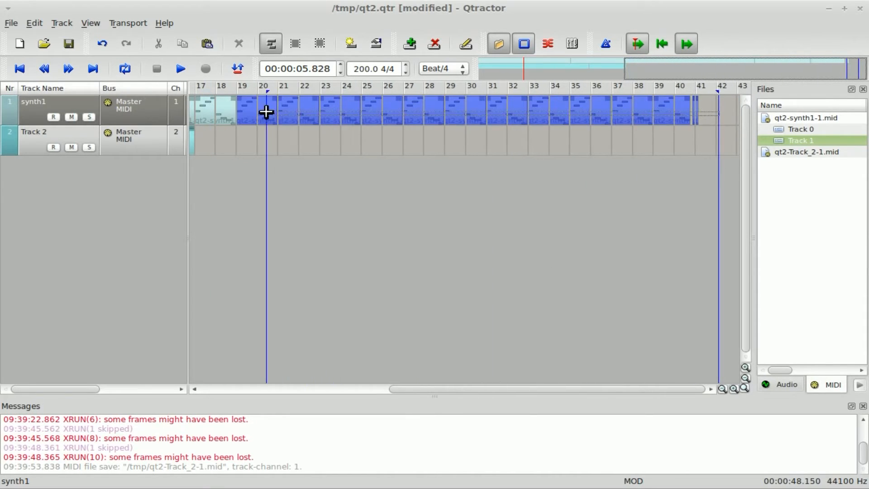
key(Delete)
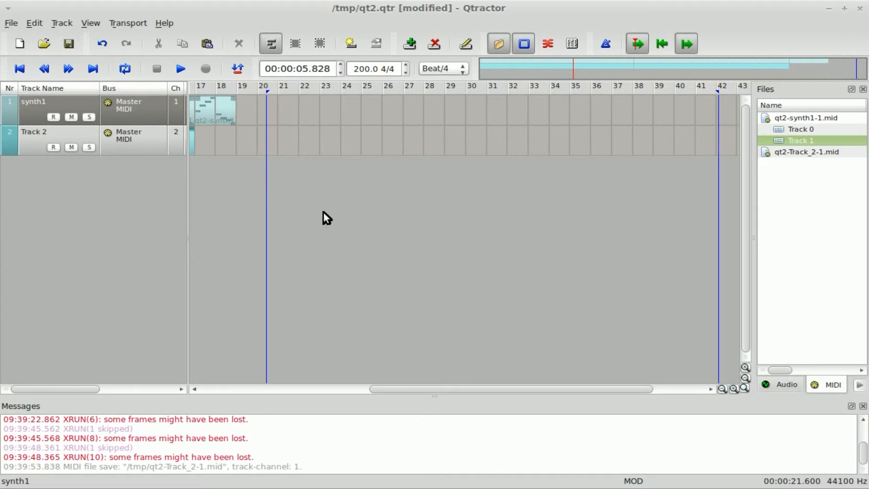
key(ctrl+plus)
key(ctrl+plus)
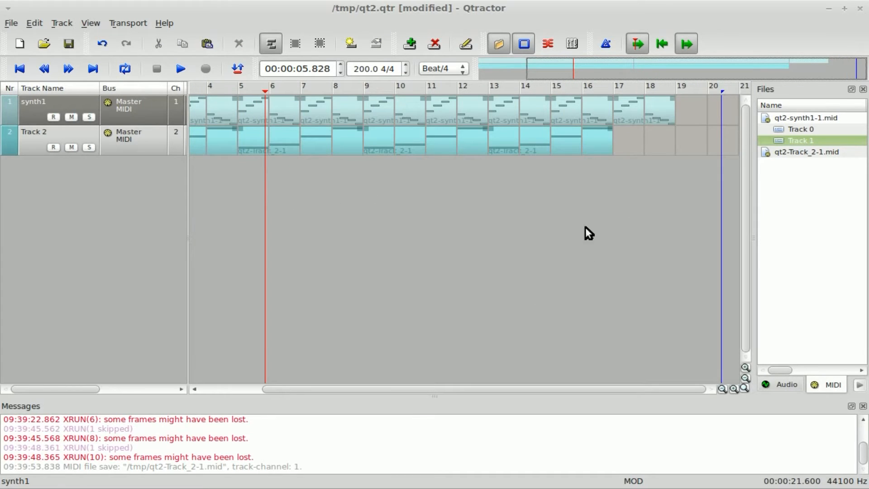
click(645, 105)
key(Delete)
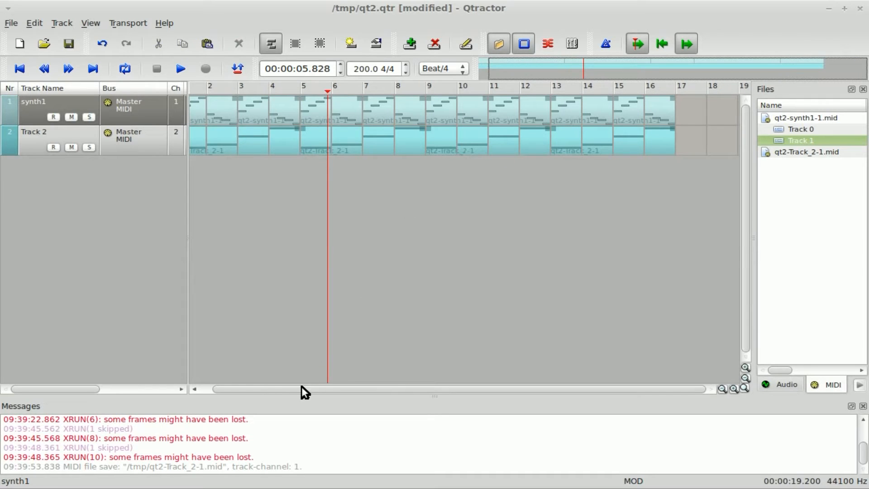
drag(301, 385, 239, 386)
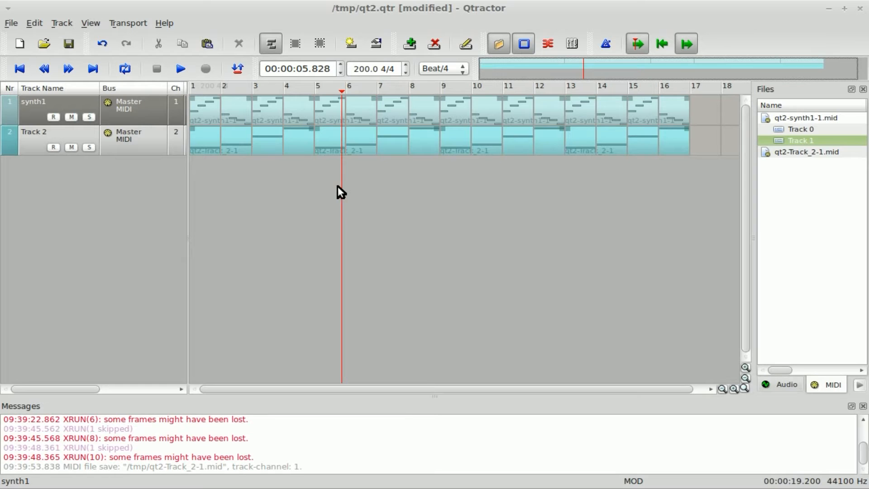
right_click(473, 115)
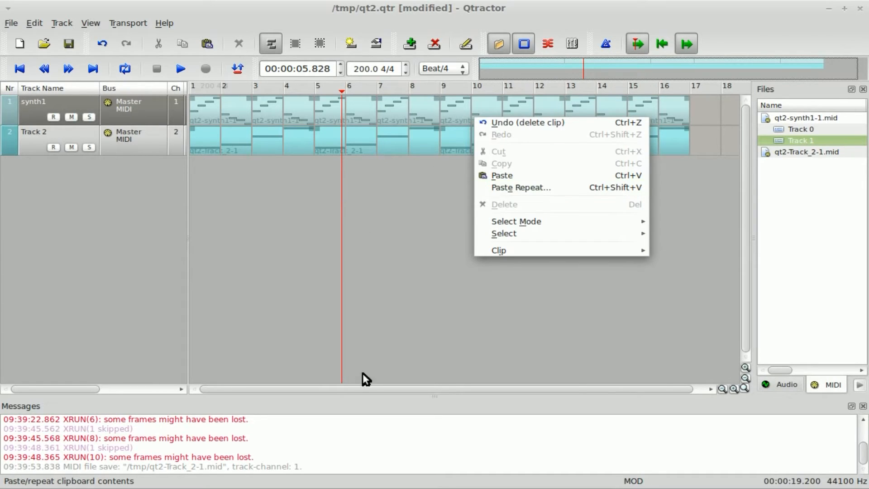
click(290, 387)
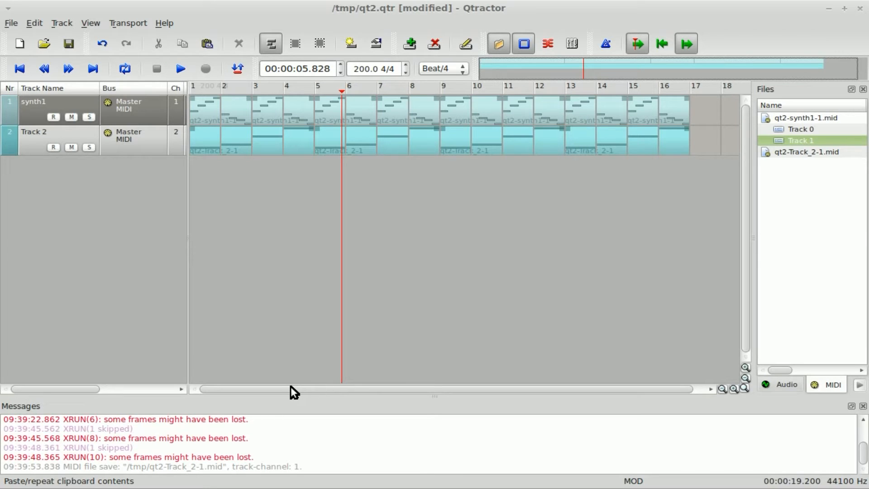
drag(291, 386, 400, 386)
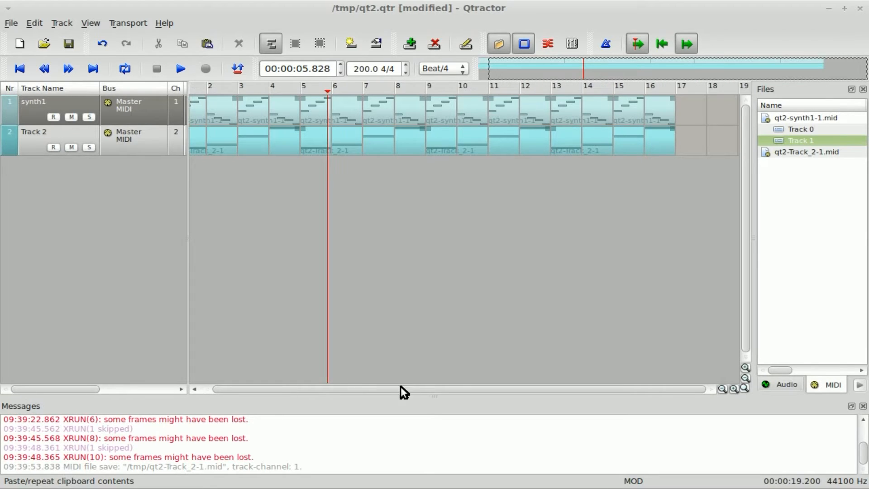
drag(500, 388, 237, 388)
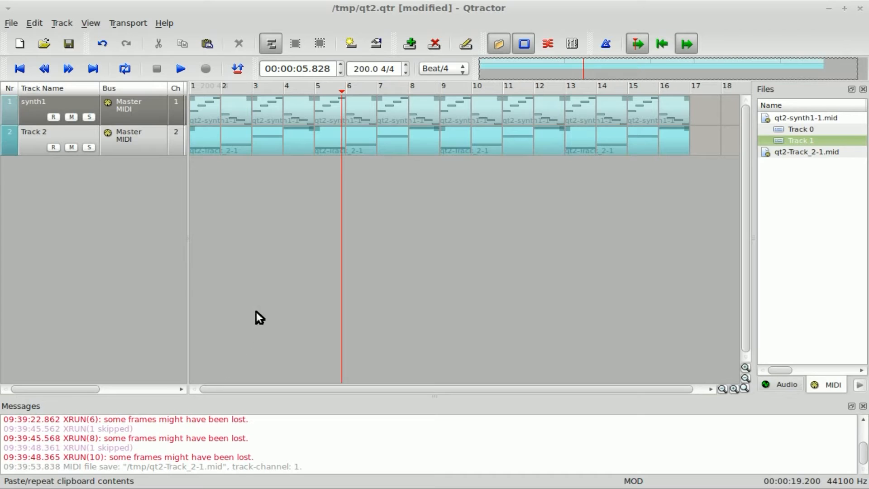
Return the playhead to the start of the session, play back the synth1 and Track 2 arrangement, and stop it
click(21, 68)
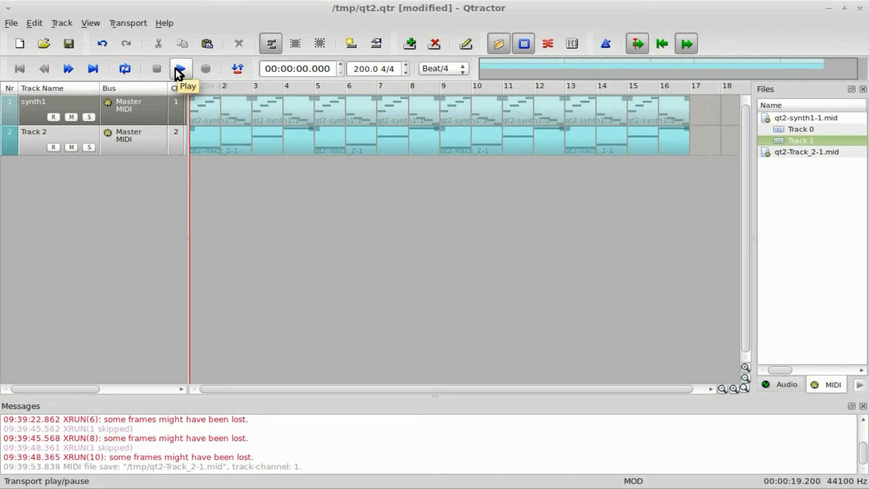
click(177, 69)
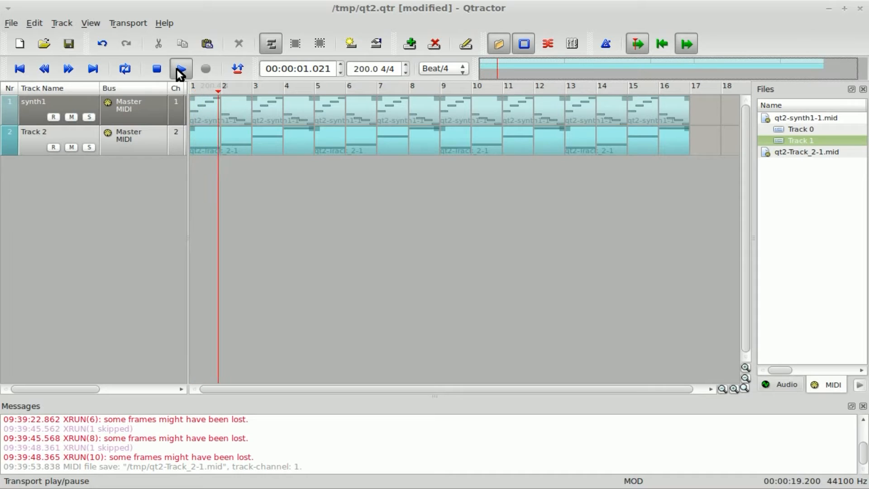
click(178, 70)
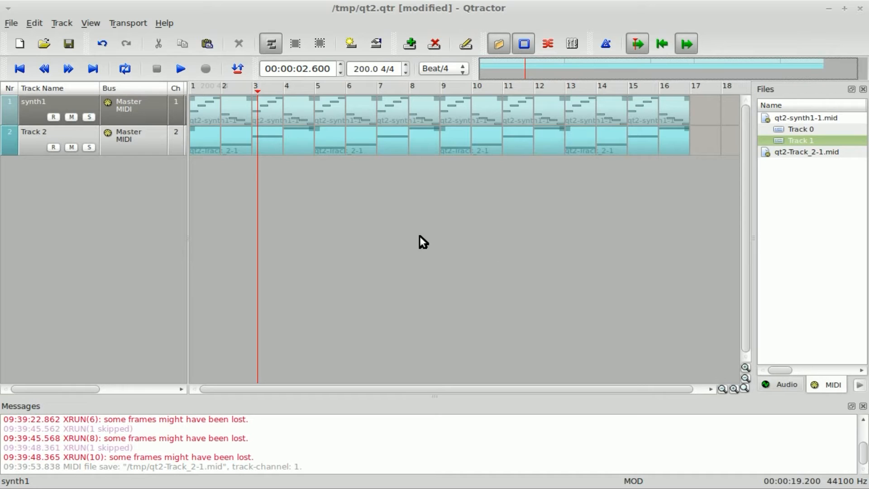
click(125, 22)
mouse_move(63, 22)
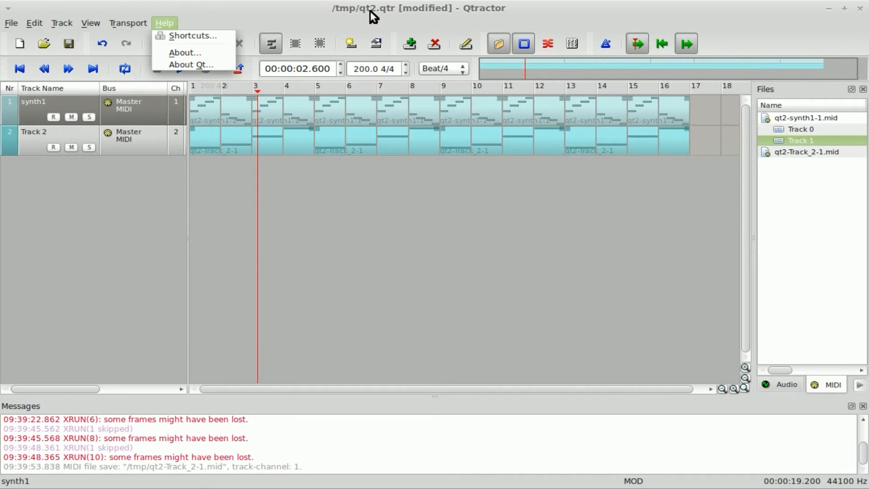
click(351, 28)
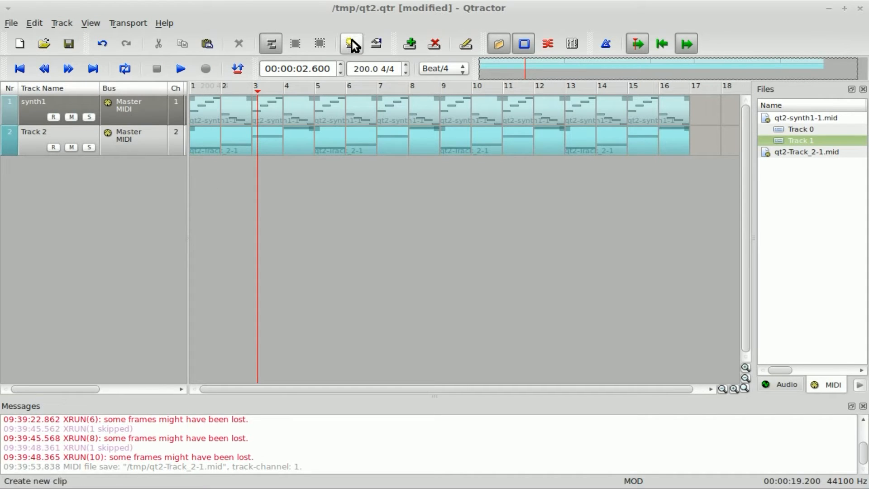
Add an audio track named Track 3 with Master as both its input and output
click(414, 42)
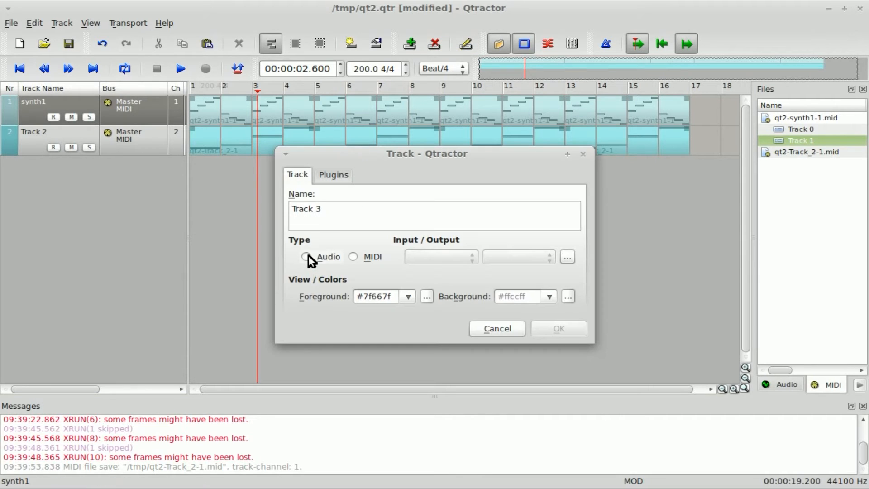
click(306, 257)
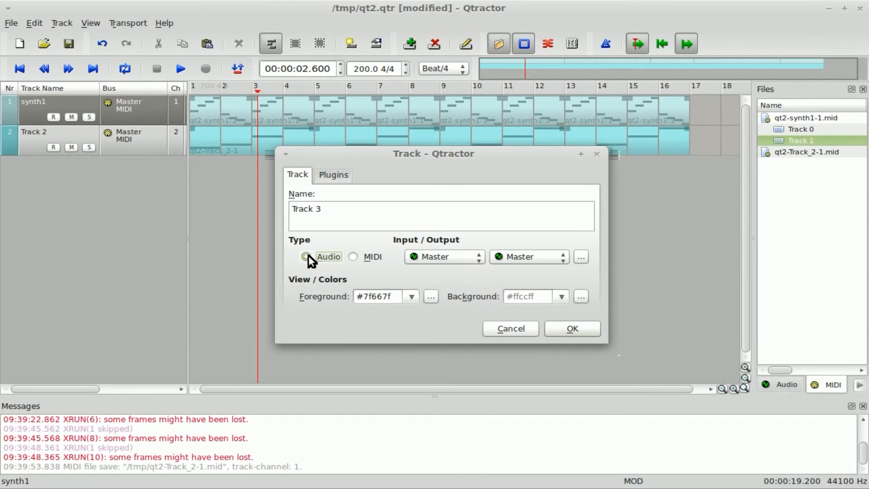
triple_click(325, 208)
click(381, 211)
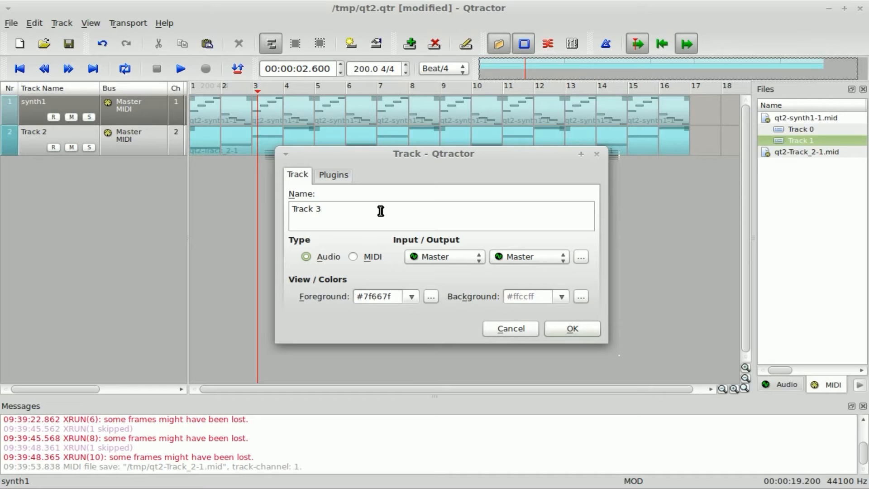
click(559, 333)
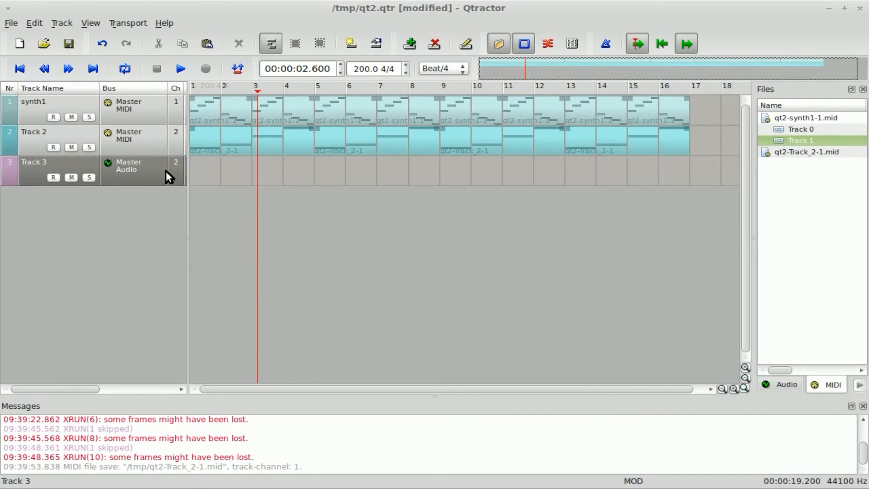
Play the opening bar of the session briefly, and return the playhead to the start
click(19, 68)
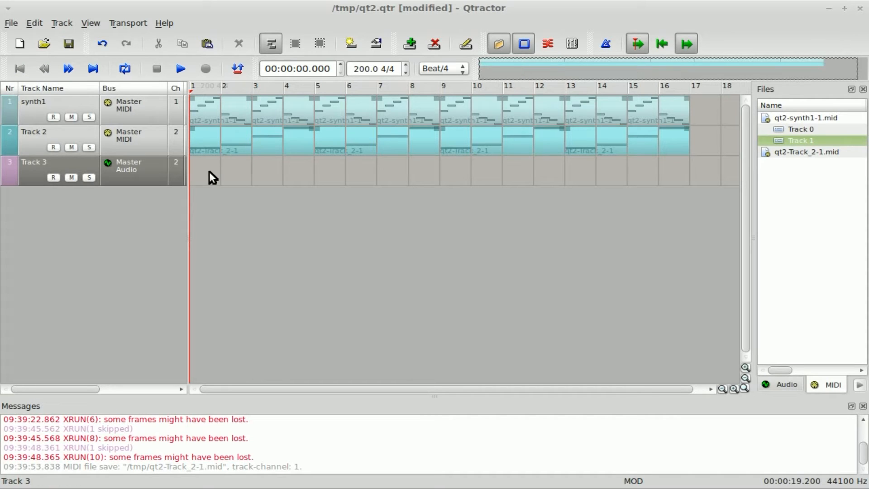
click(181, 69)
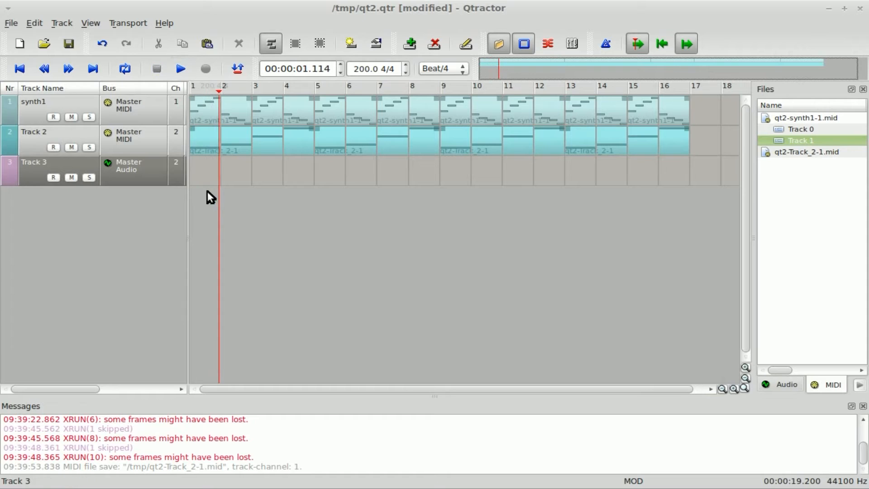
click(20, 68)
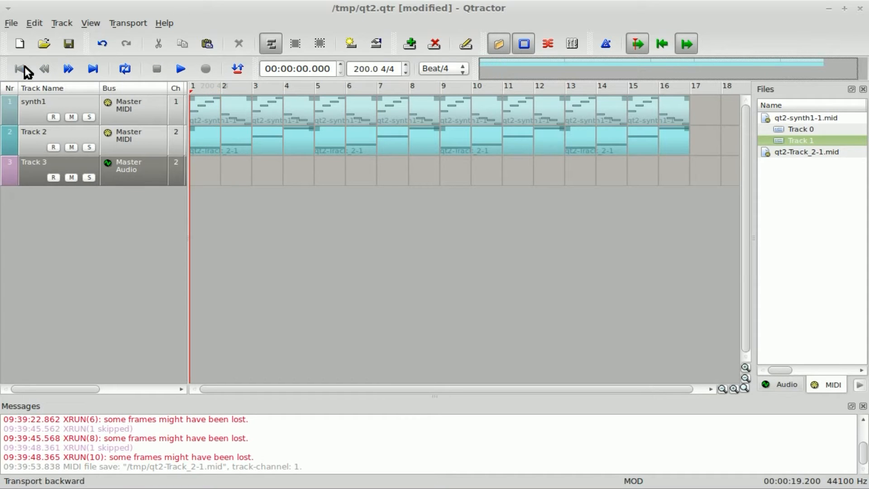
Connect the ZynAddSubFX audio outputs to Qtractor's Master inputs from Track 3's input connections
right_click(125, 167)
click(158, 220)
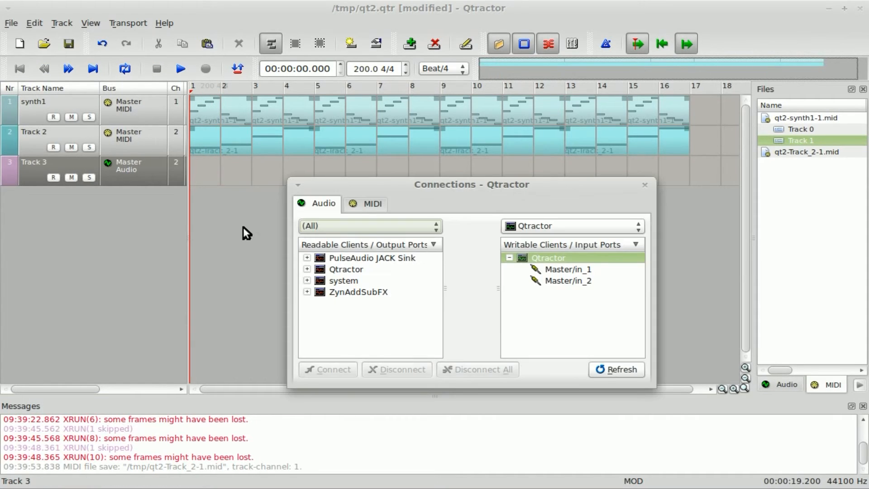
click(376, 293)
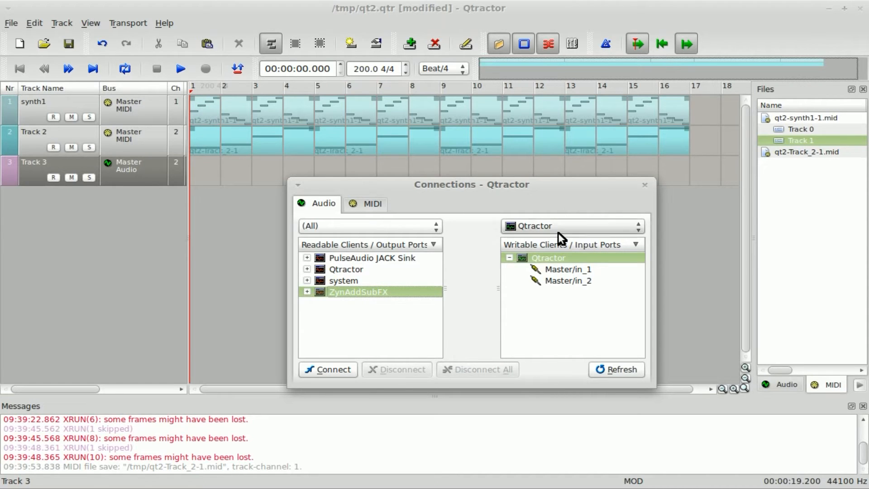
click(351, 368)
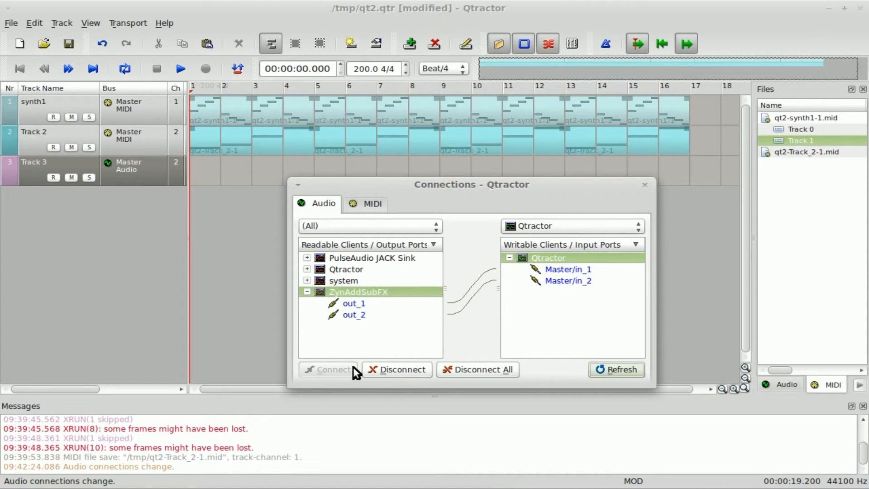
click(241, 14)
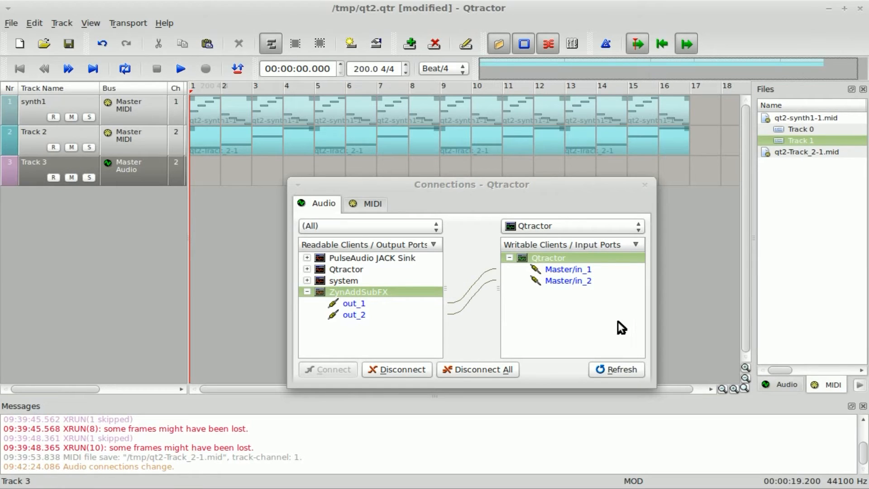
click(643, 183)
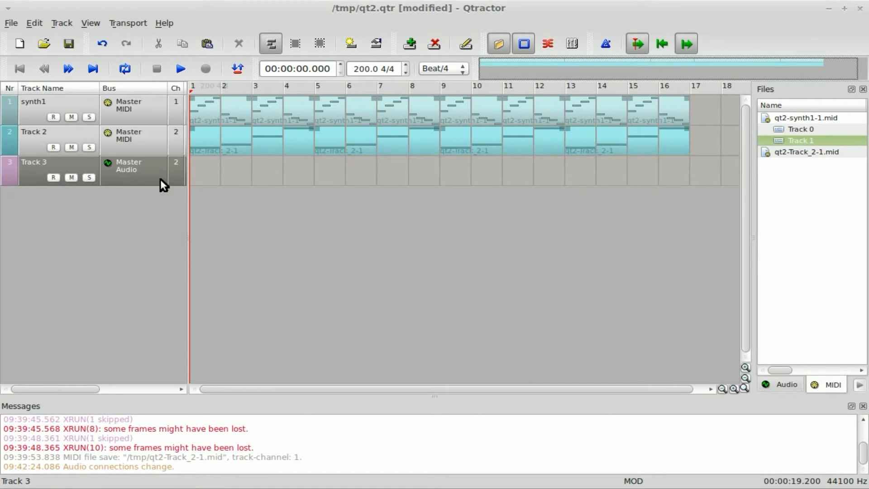
Record the synth output onto Track 3 from bar 1 to the end of the MIDI clips, and disarm the track
click(53, 177)
click(209, 74)
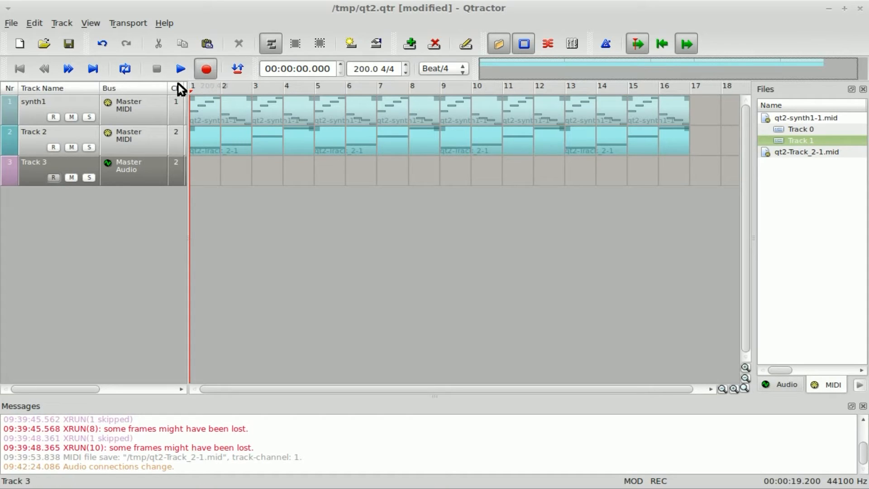
click(183, 69)
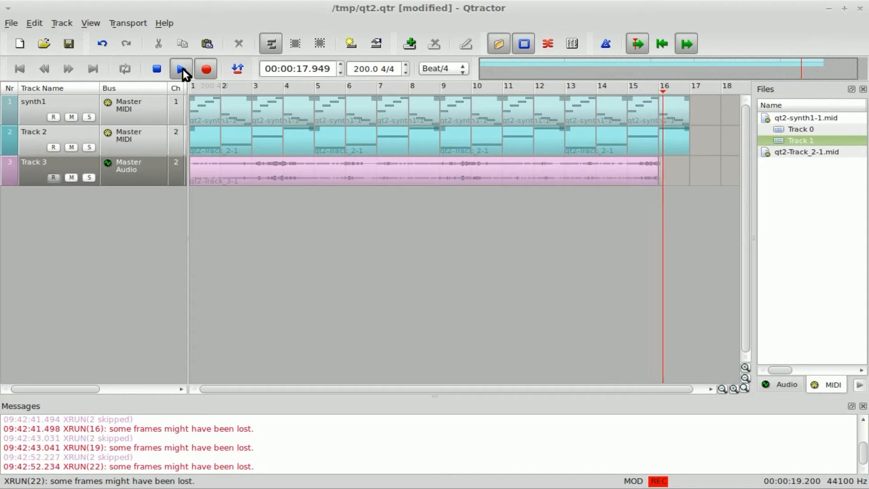
click(182, 69)
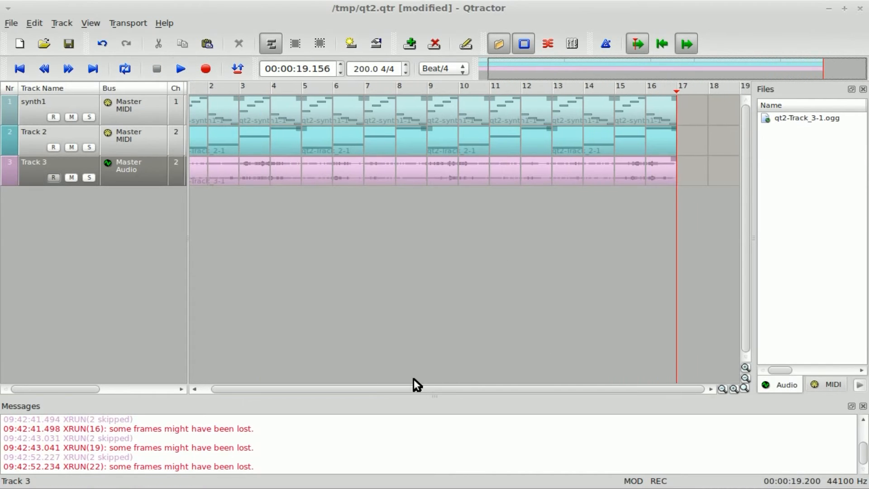
scroll(276, 389, left, 1)
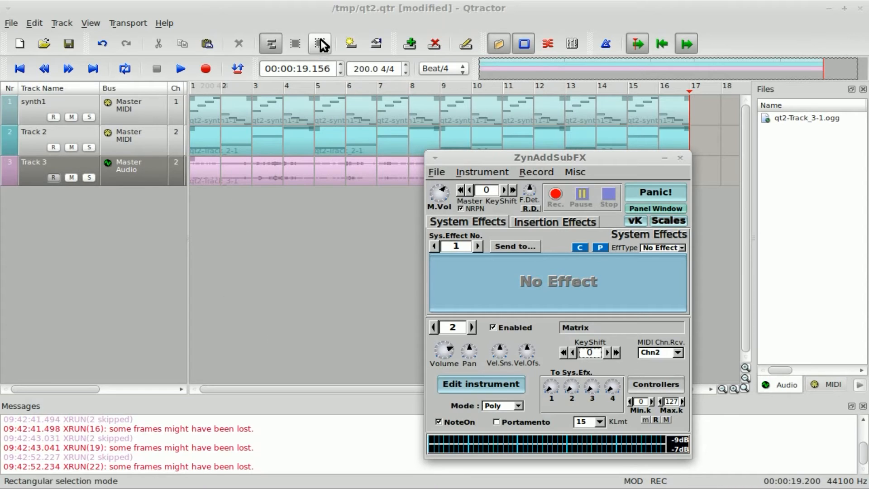
click(315, 12)
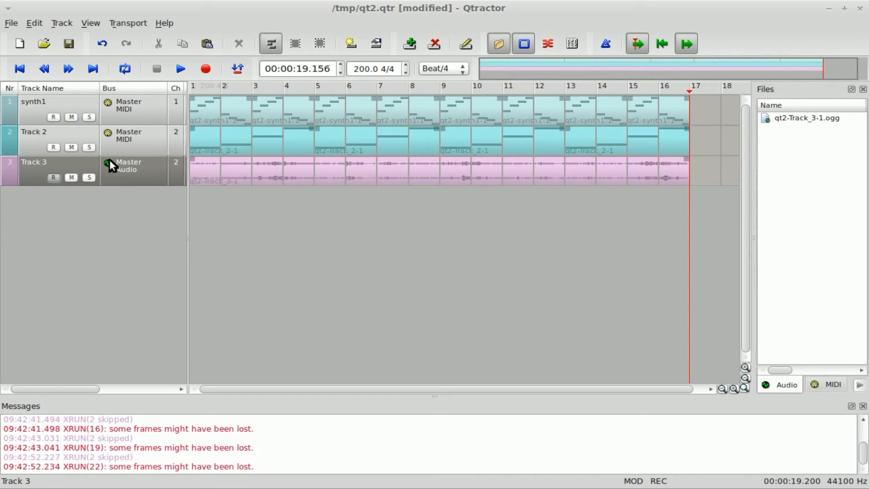
click(51, 178)
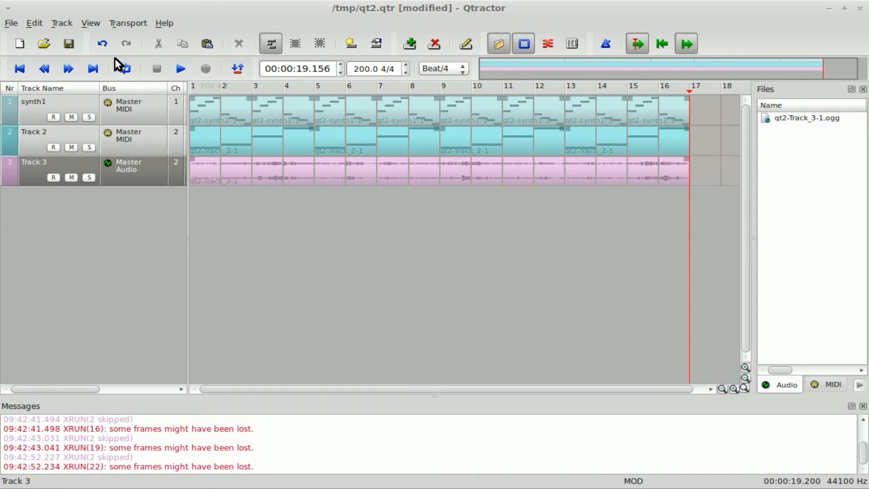
Add an audio track named drums with Master as both its input and output
click(411, 45)
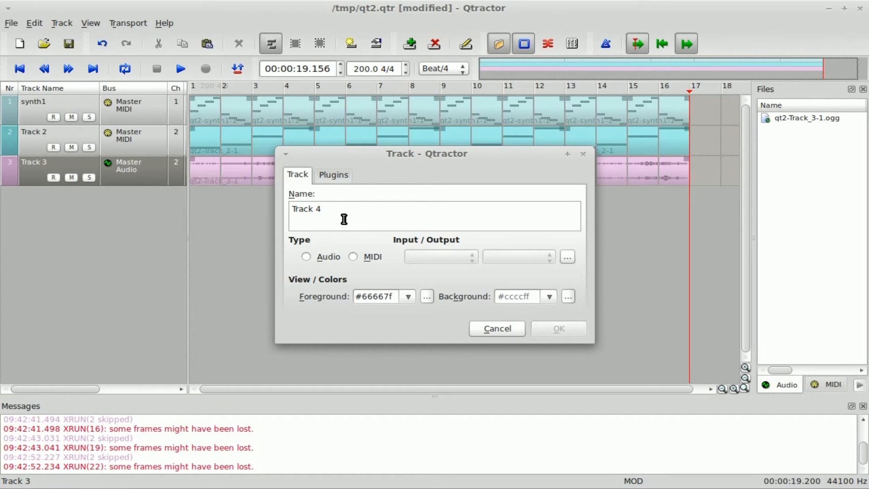
drag(344, 219, 261, 202)
text(drums)
click(322, 257)
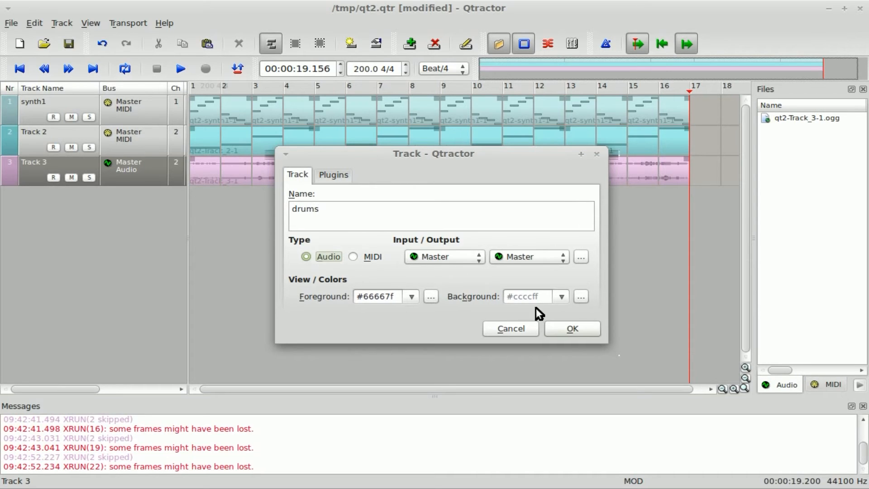
click(559, 328)
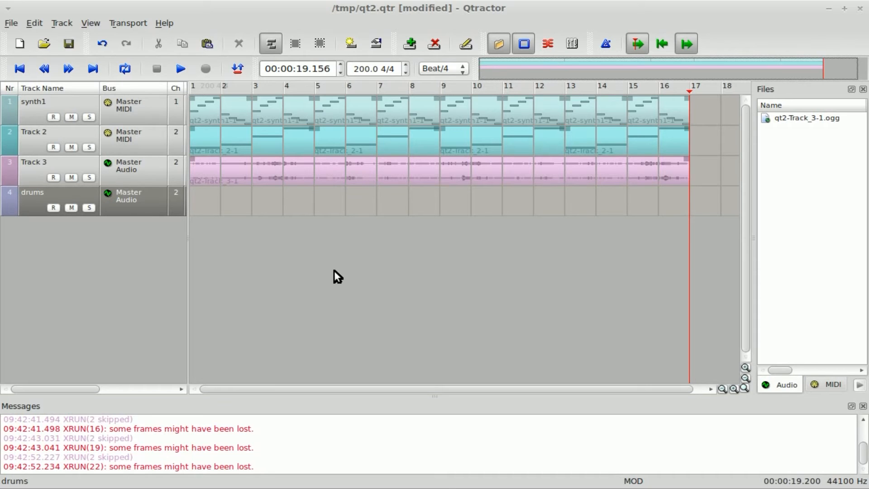
Find and launch the Hydrogen Drum Machine
key(super)
text(hy)
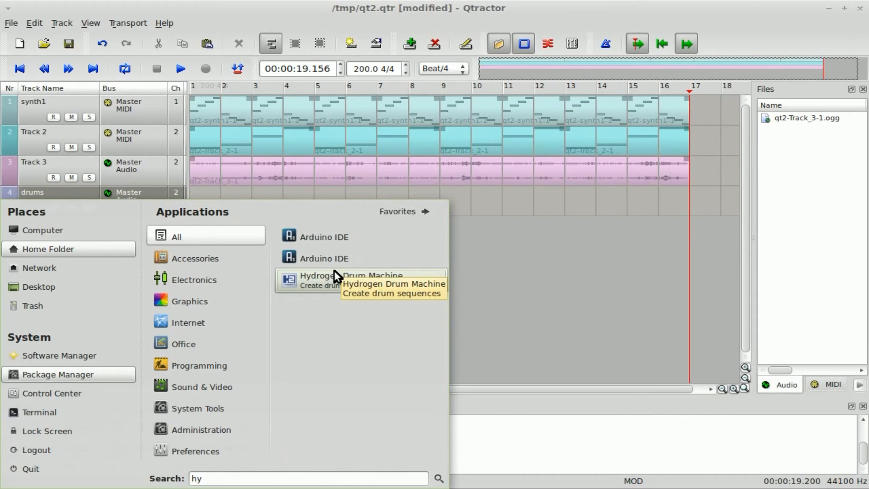
click(333, 272)
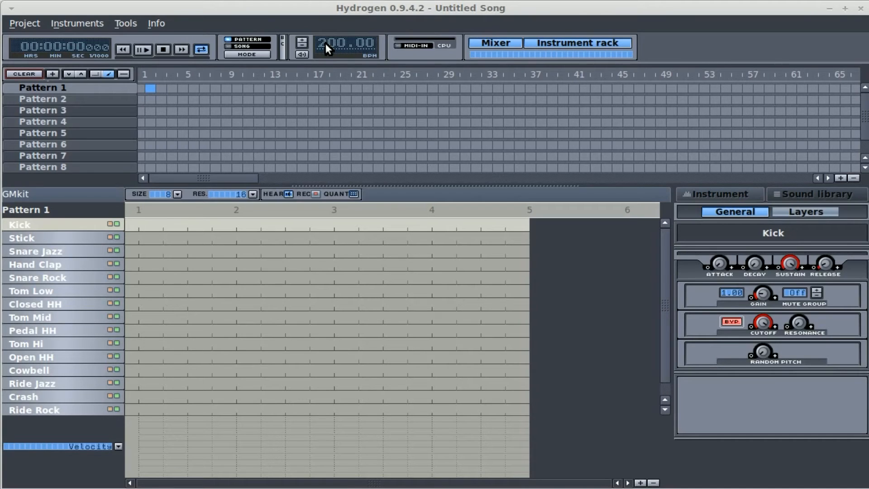
Place Kick notes on beats 1, 2, 3 and 4 of Pattern 1
click(137, 224)
click(236, 224)
click(334, 224)
click(431, 224)
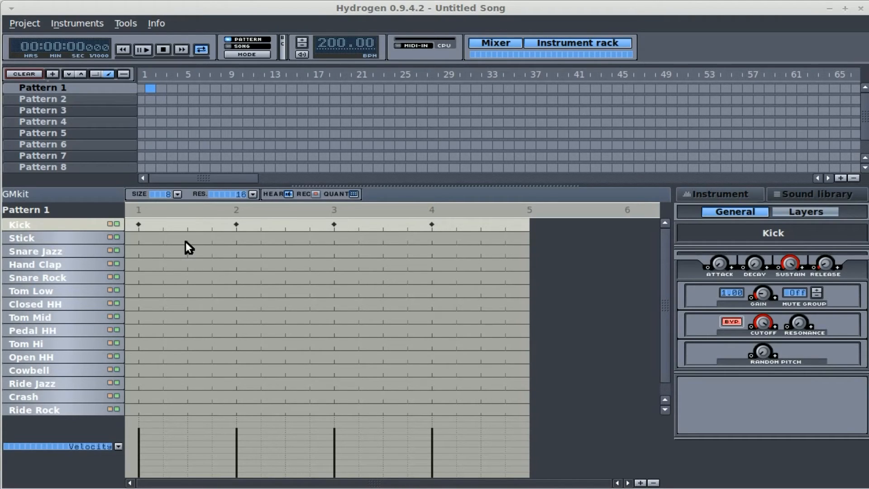
Add a Snare Jazz note halfway between beats 1 and 2, and Snare Rock notes halfway after each of the four beats
click(89, 252)
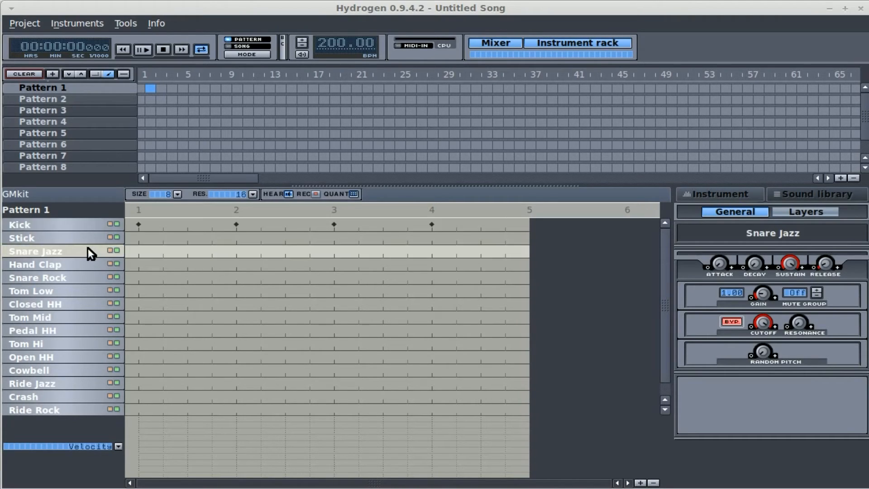
click(189, 251)
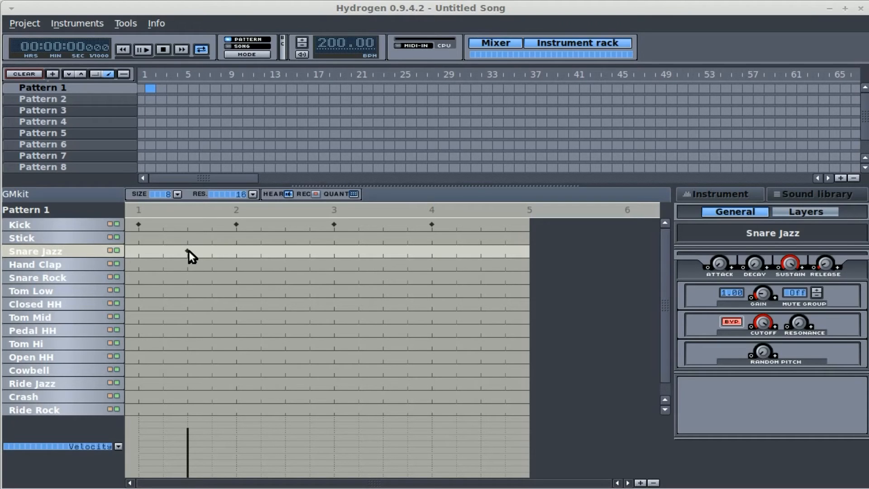
click(82, 278)
click(285, 277)
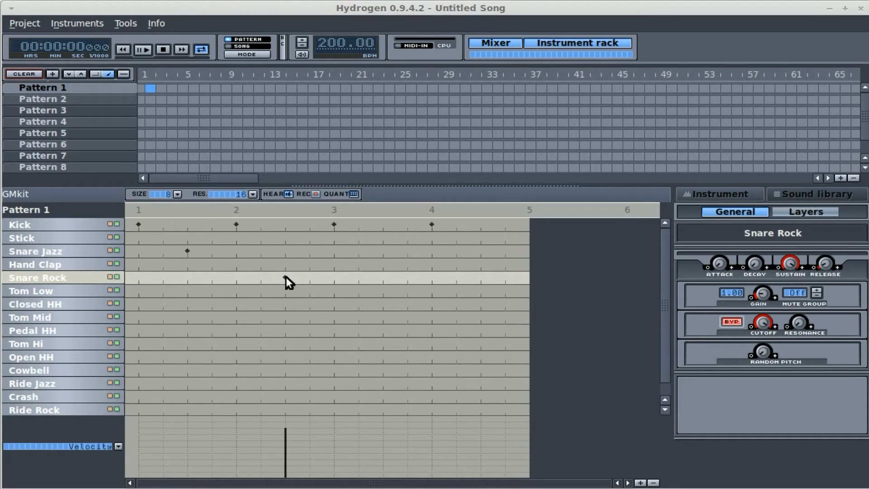
click(187, 277)
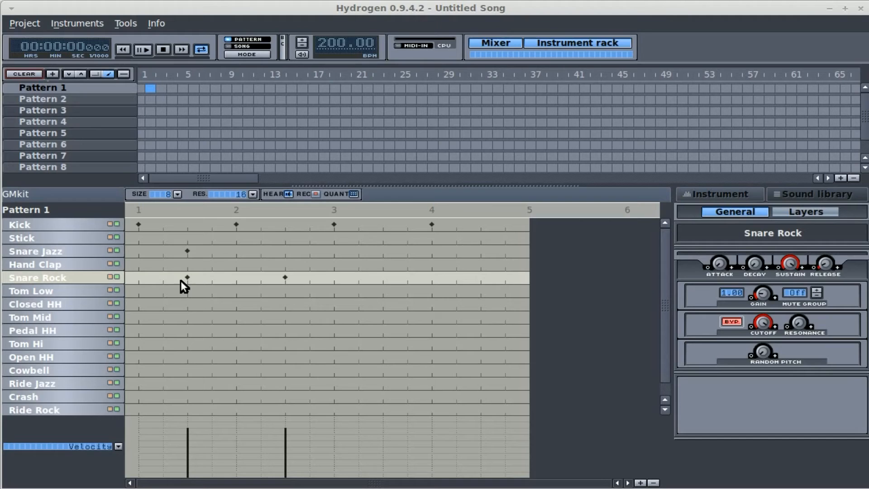
click(382, 277)
click(478, 278)
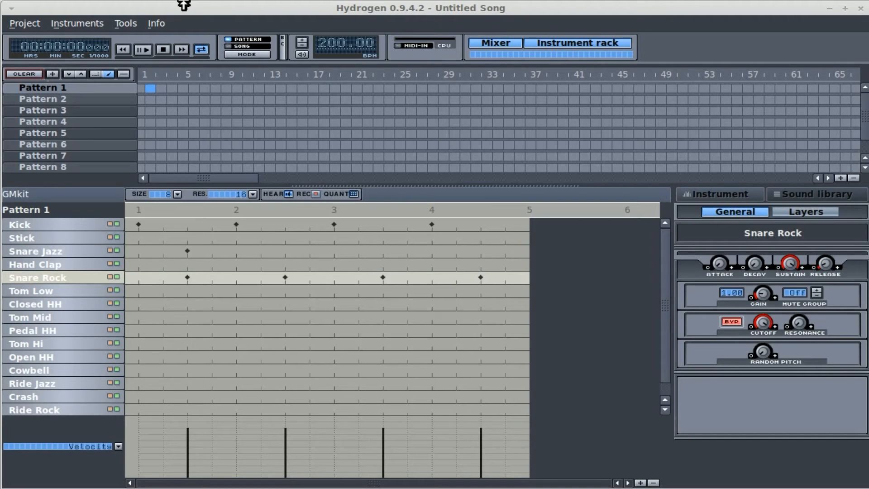
Play the drum pattern briefly, stop it, and switch back to Qtractor
click(138, 53)
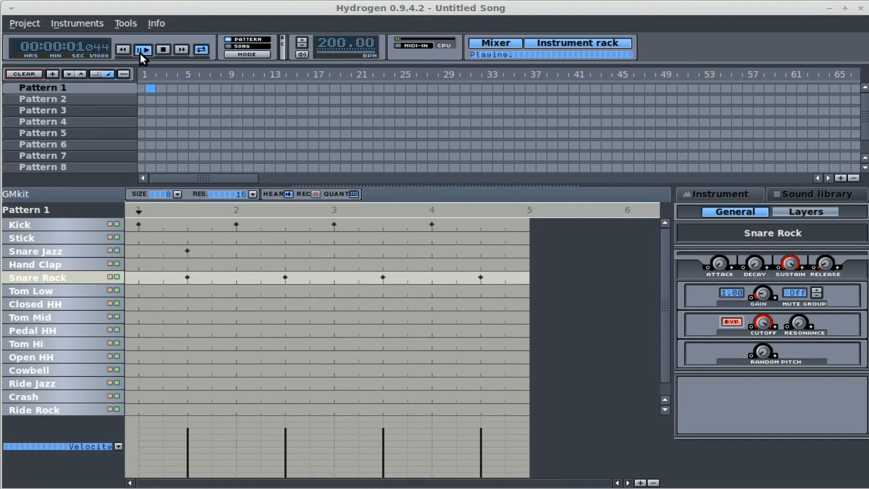
click(162, 47)
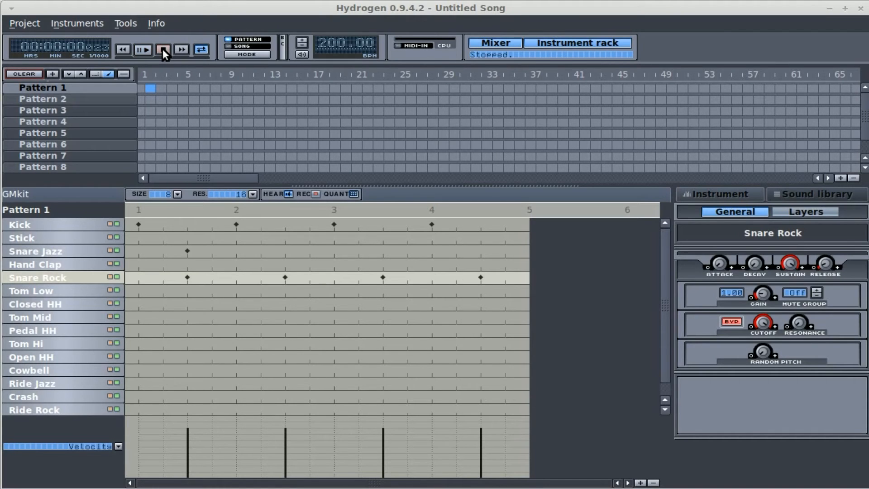
key(alt+m)
key(alt+m)
key(alt+Tab)
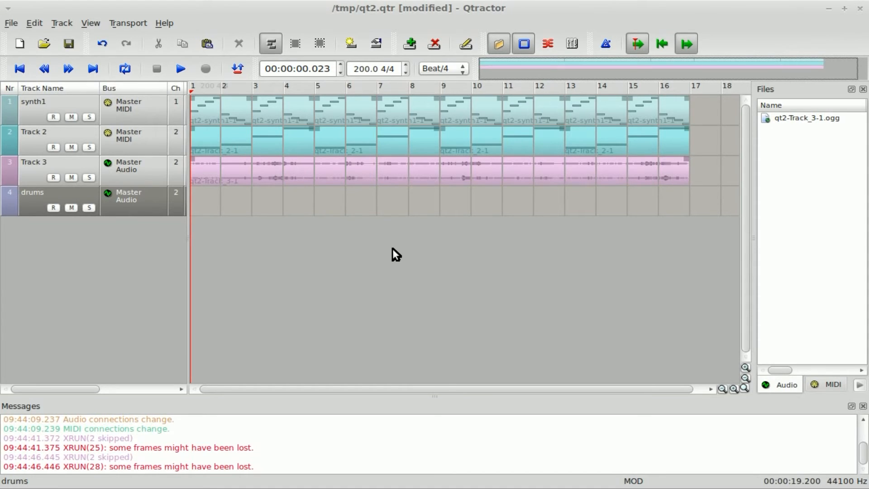
Play the session together with the drum pattern to about bar 7, and return the playhead to the start
click(183, 70)
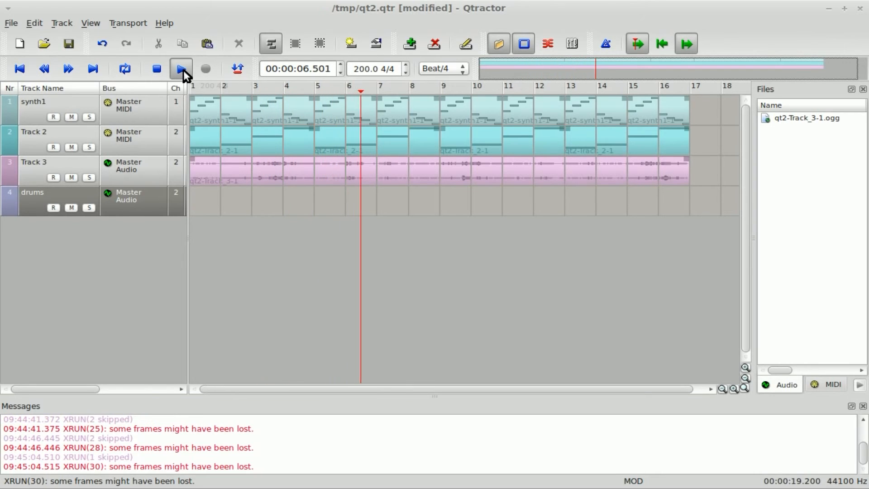
click(183, 70)
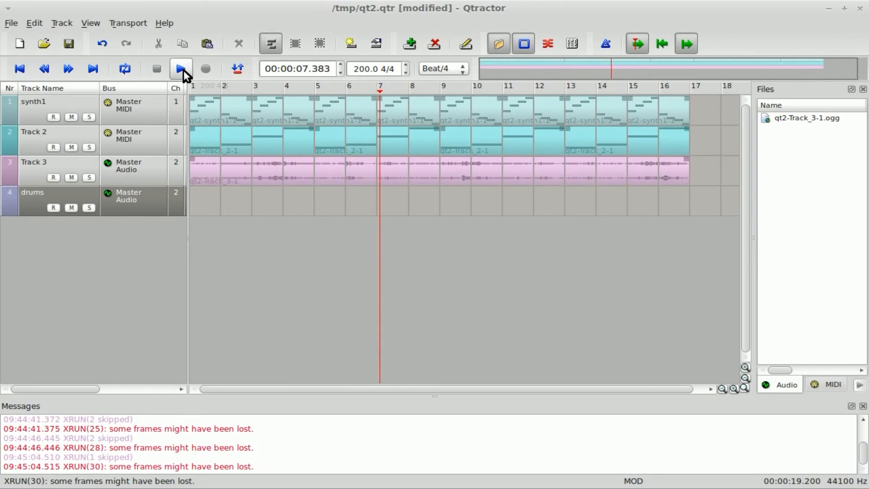
click(27, 58)
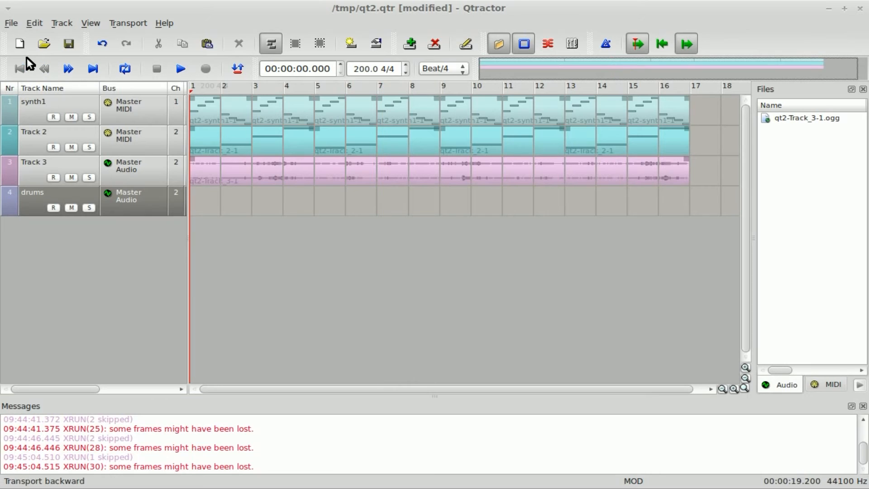
Disconnect all ZynAddSubFX outputs from Qtractor's Master inputs in the drums track's input connections
right_click(129, 198)
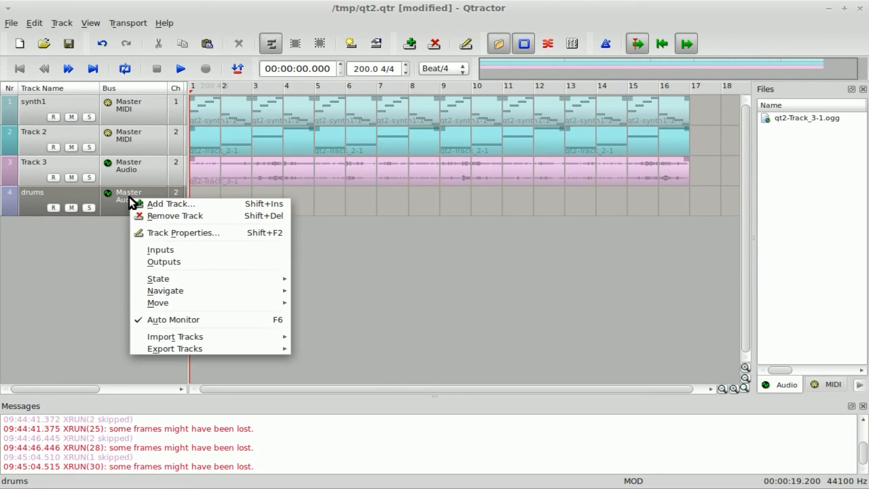
click(180, 252)
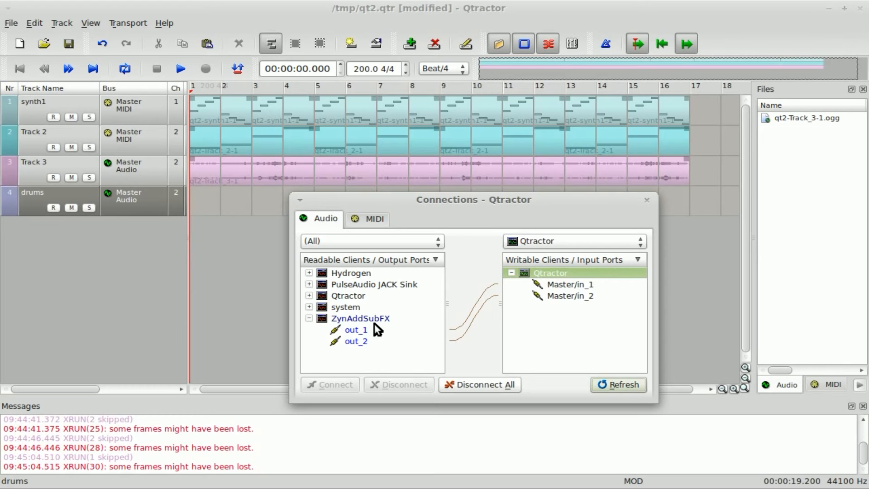
right_click(359, 327)
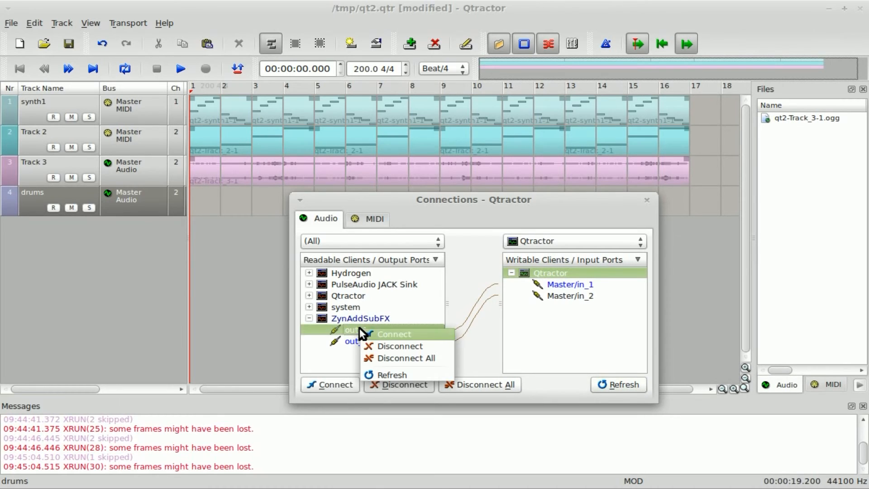
click(422, 354)
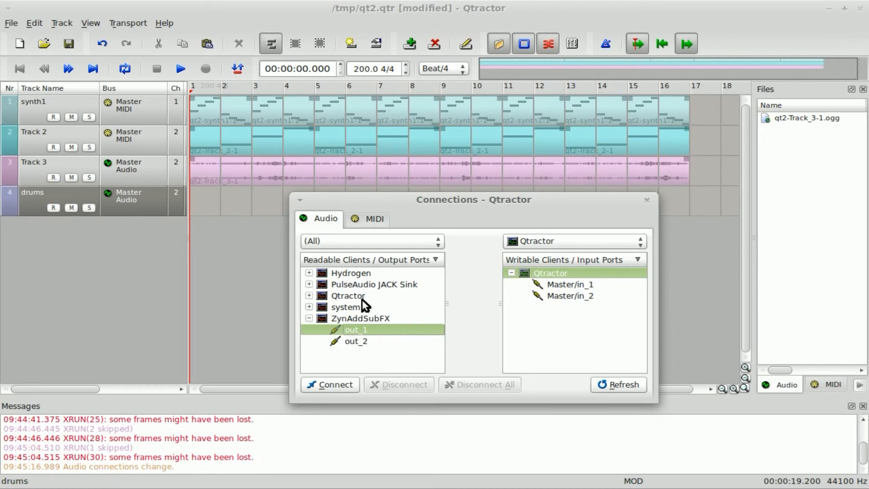
Mute Track 3, and connect Hydrogen's audio outputs to Qtractor's Master inputs
click(73, 175)
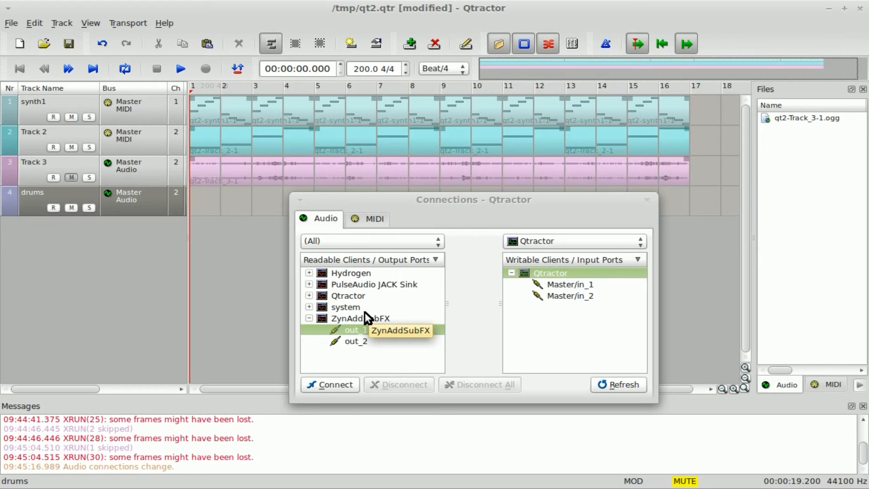
click(355, 274)
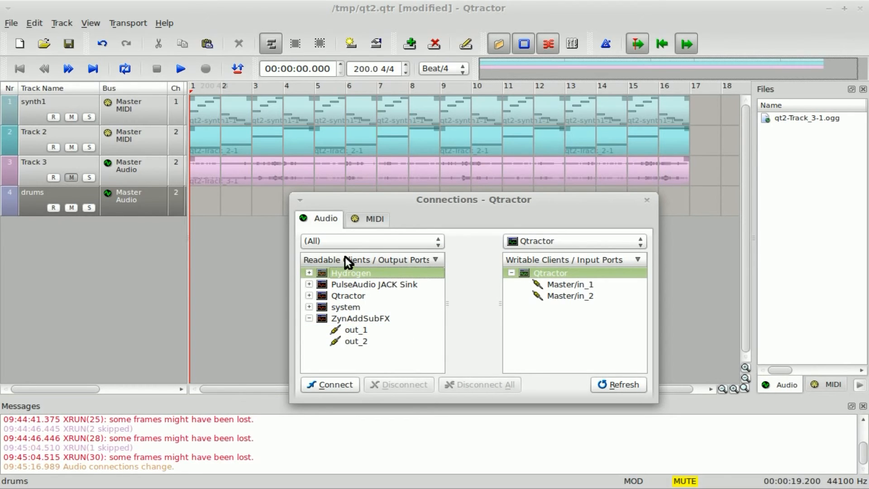
click(341, 383)
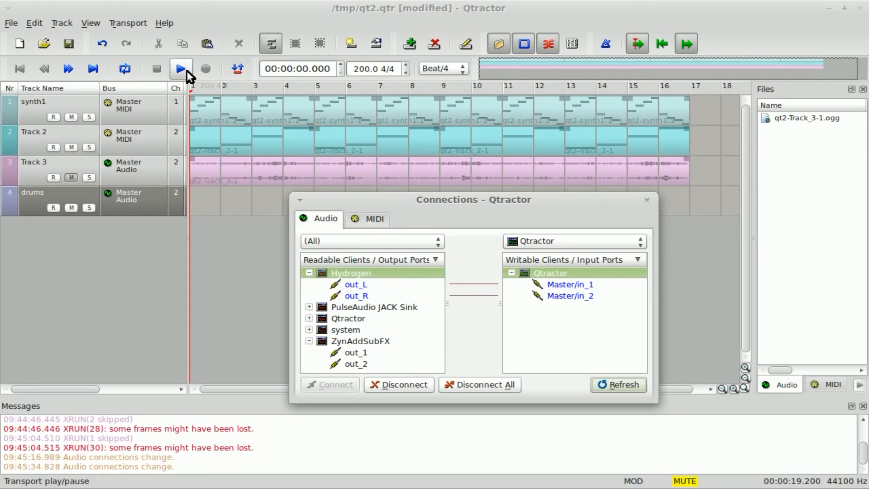
Arm the drums track and record Hydrogen's output onto it from bar 1 to about bar 7
click(53, 207)
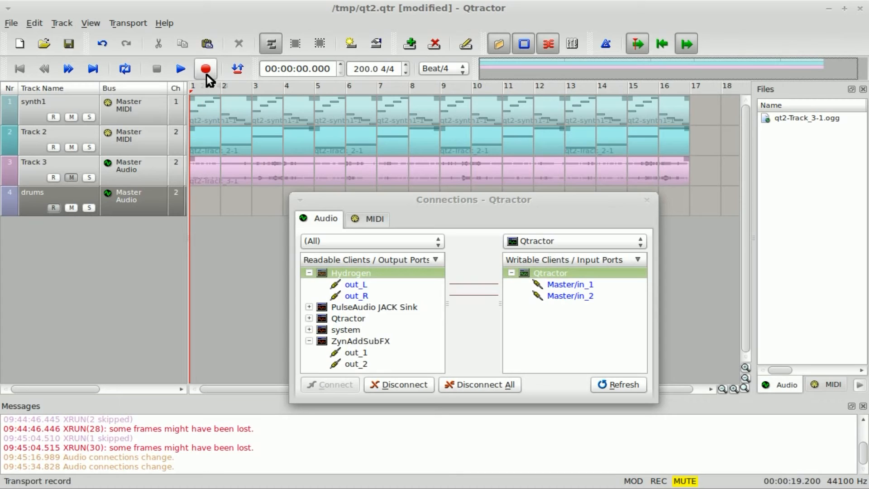
click(181, 69)
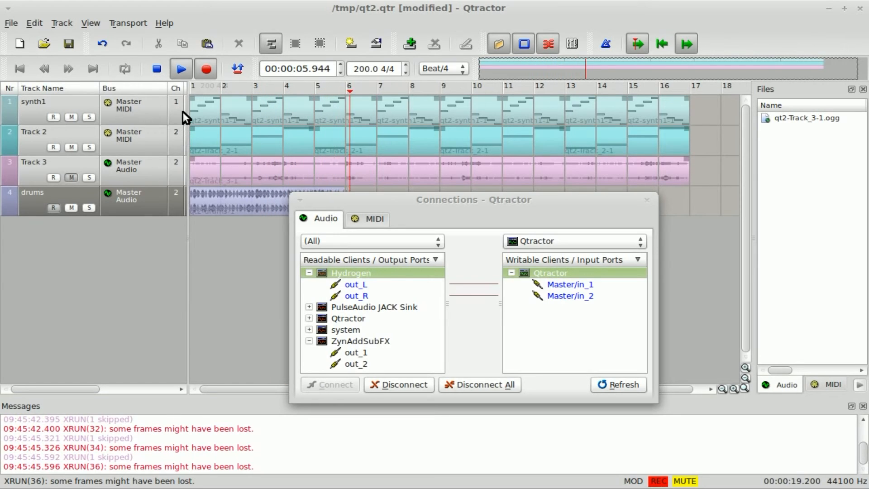
click(184, 64)
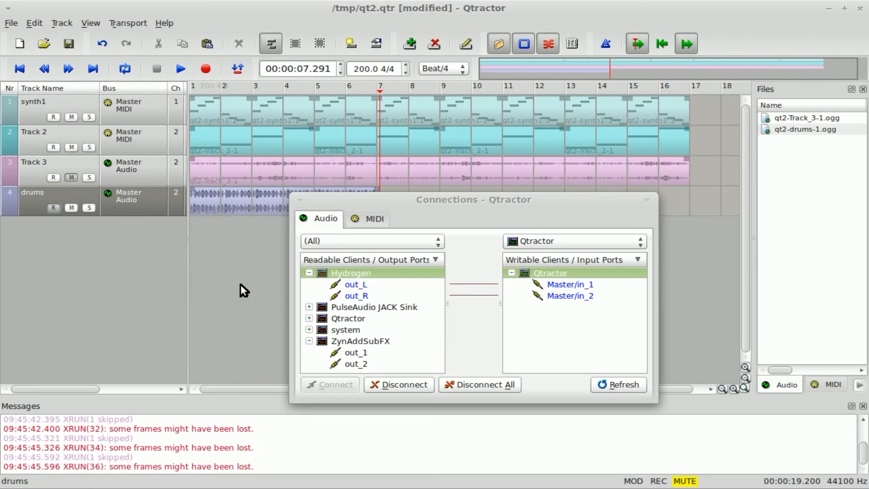
In Patchage, connect Hydrogen's out_L and out_R to the PulseAudio JACK Source front-left and front-right ports, and return to Qtractor
key(alt+Tab)
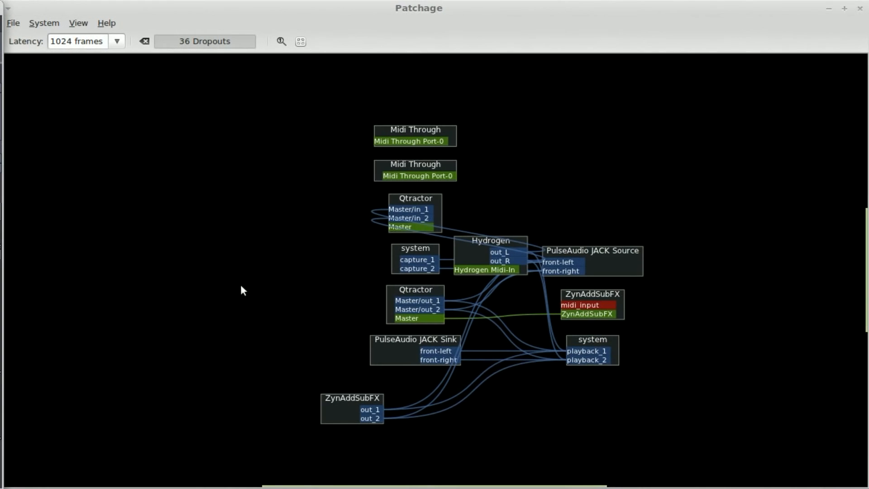
key(ctrl+g)
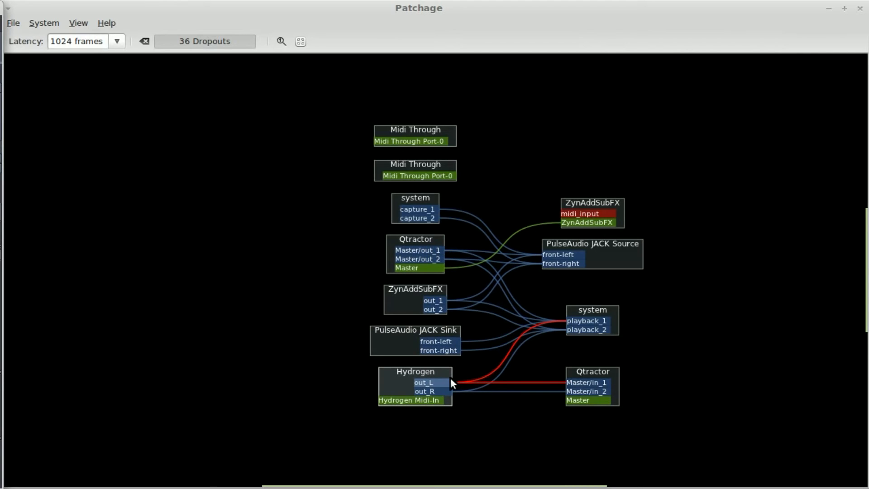
drag(448, 380, 546, 256)
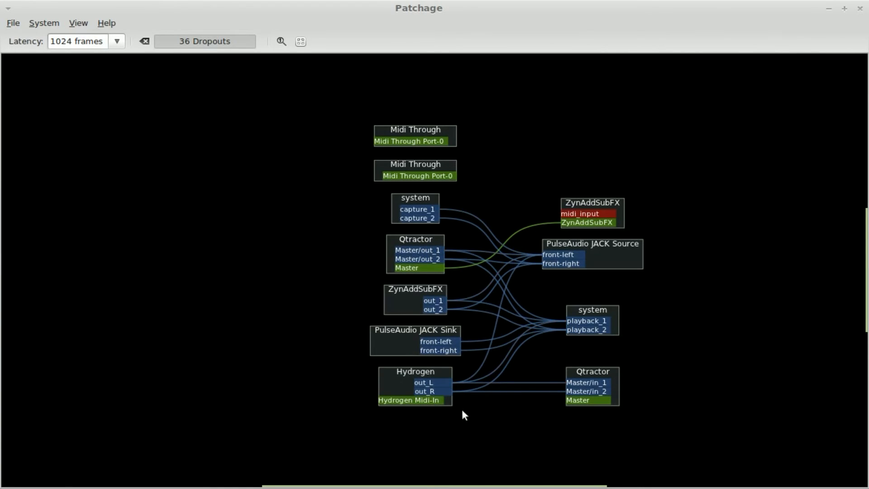
drag(449, 390, 552, 262)
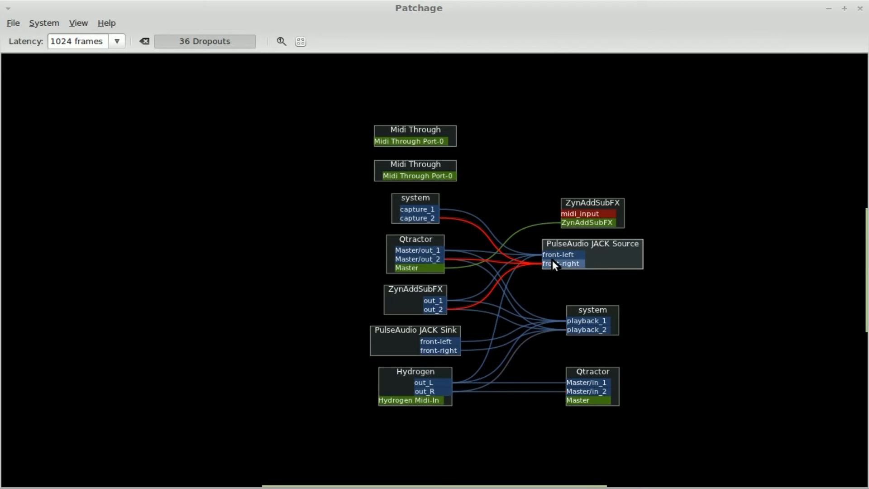
key(alt+Tab)
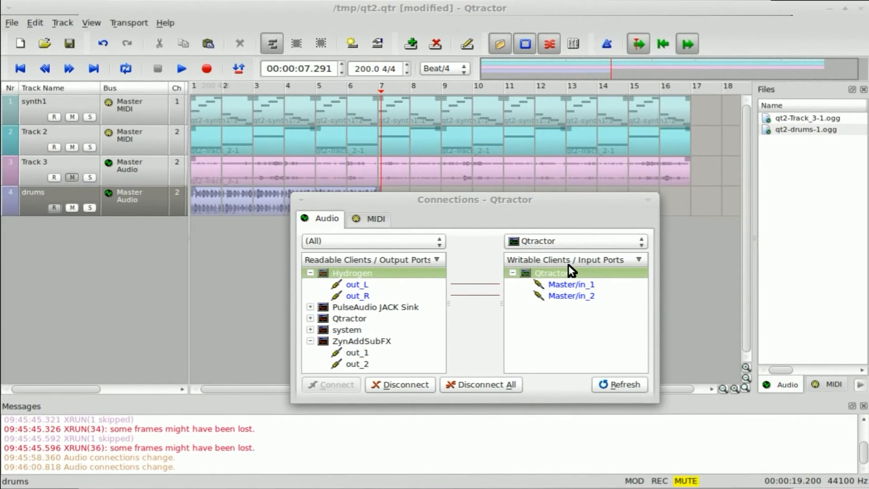
Disarm the drums track, delete its recorded clip, and return the playhead to the start
click(59, 207)
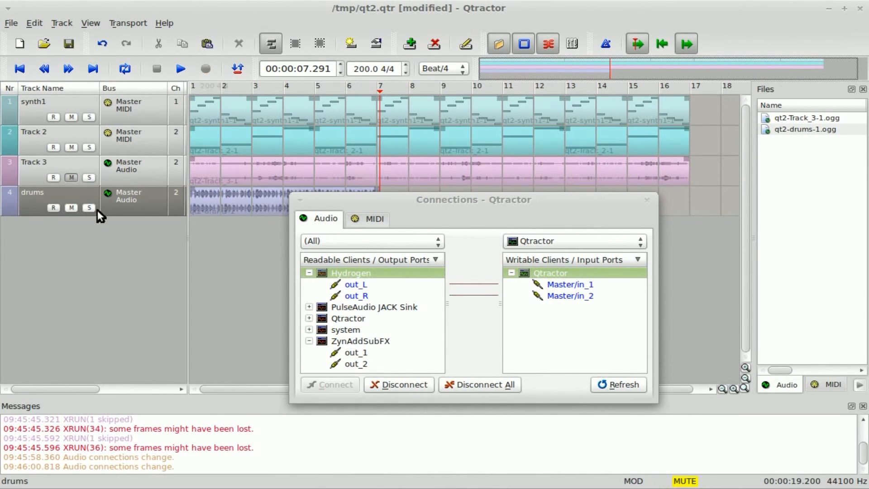
click(232, 194)
key(Delete)
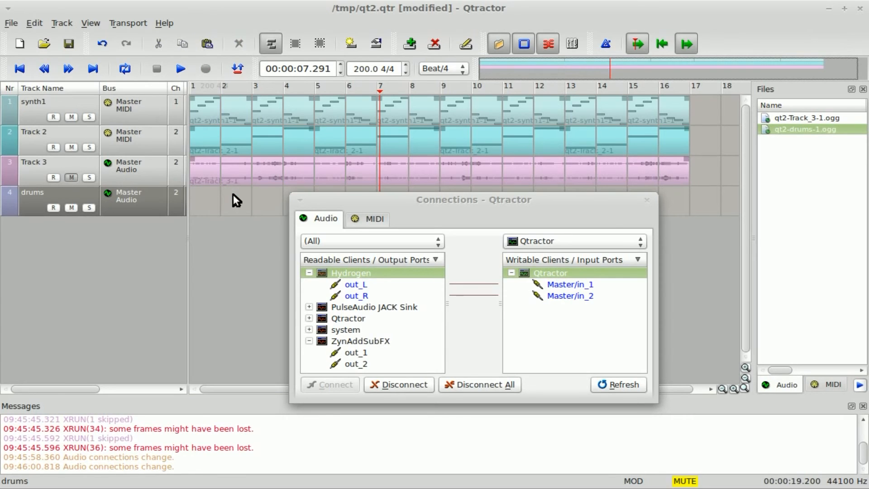
click(16, 71)
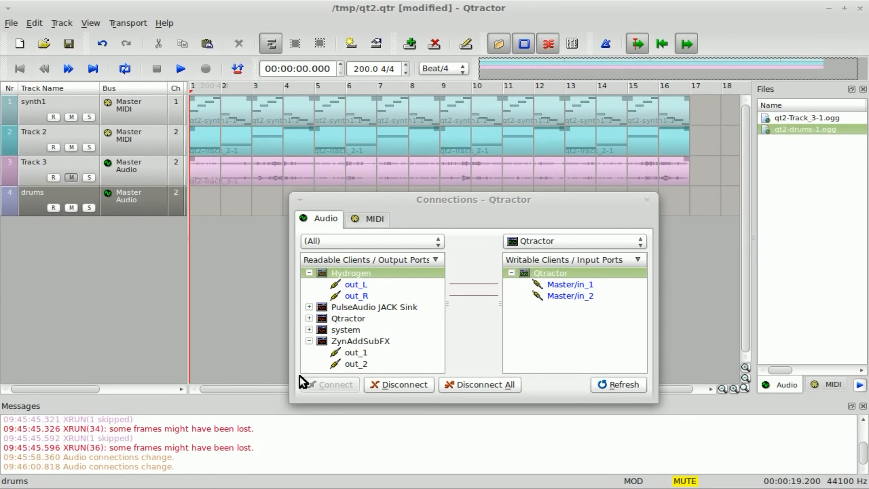
Test the synced transport by running playback from Qtractor and from Hydrogen, stop it at the start, and return to Qtractor
click(176, 72)
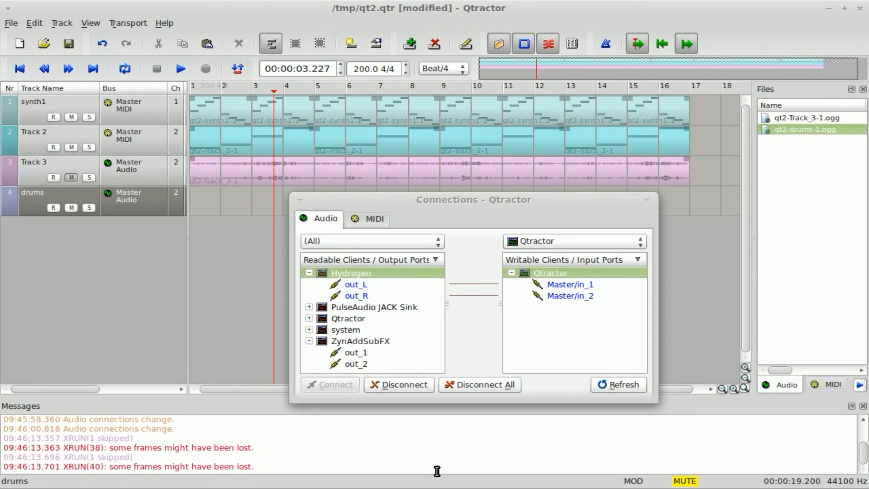
key(alt+Tab)
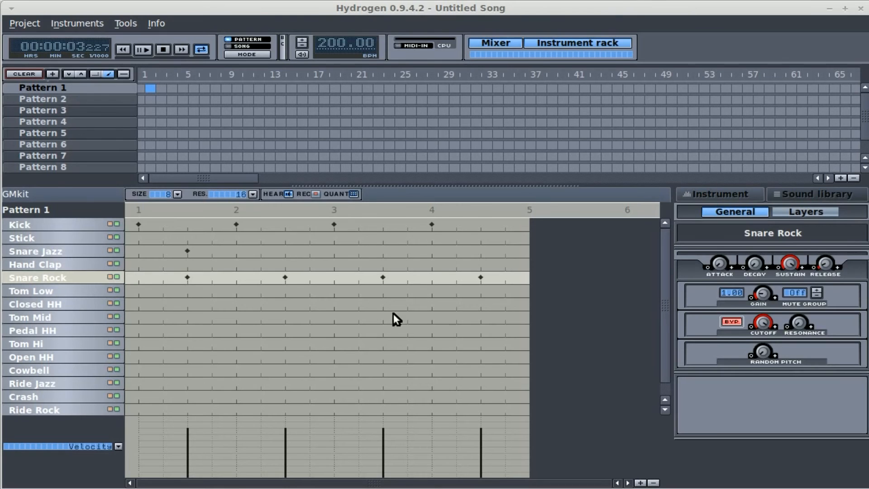
click(145, 48)
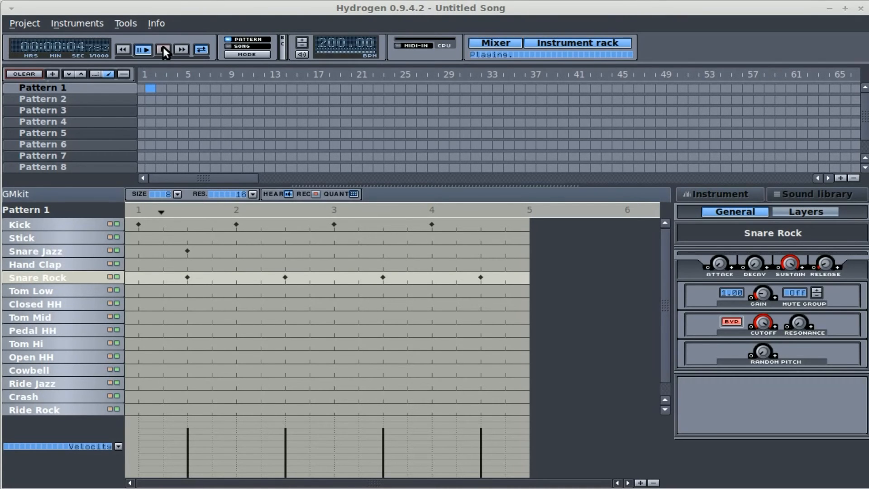
click(163, 48)
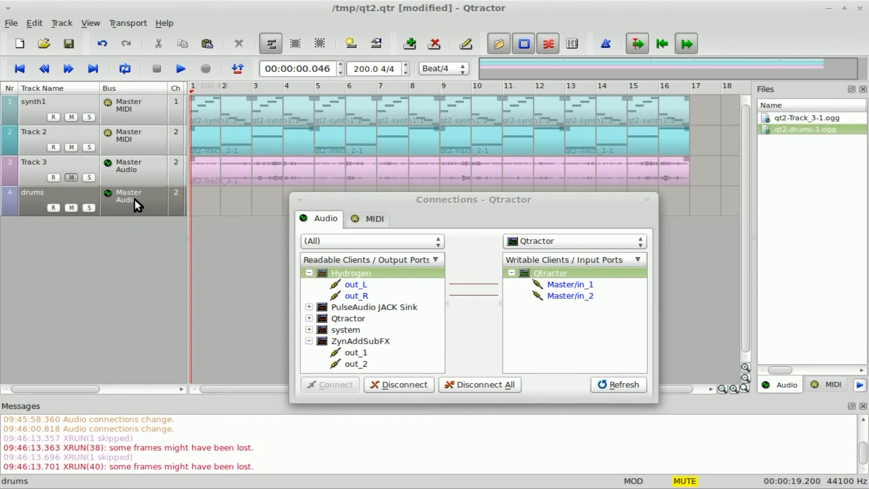
Arm the drums track, record Hydrogen's output onto it from bar 1 to about bar 7, and disarm the track
click(49, 208)
click(181, 68)
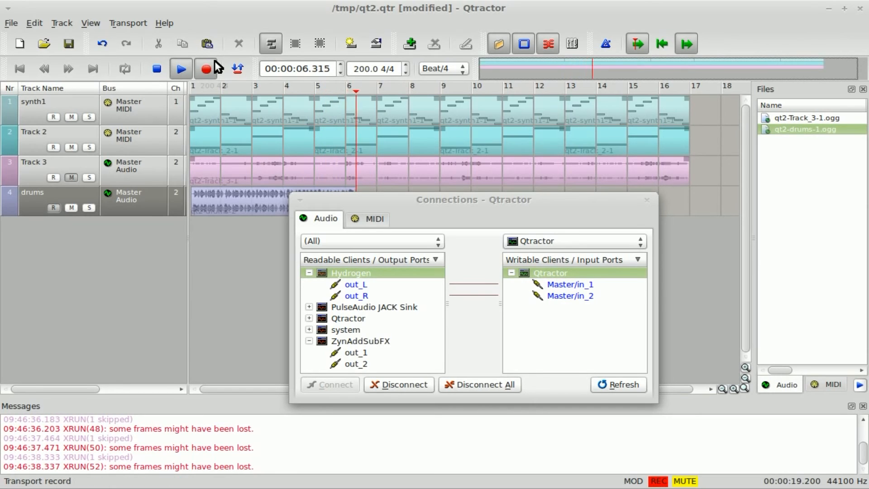
click(206, 69)
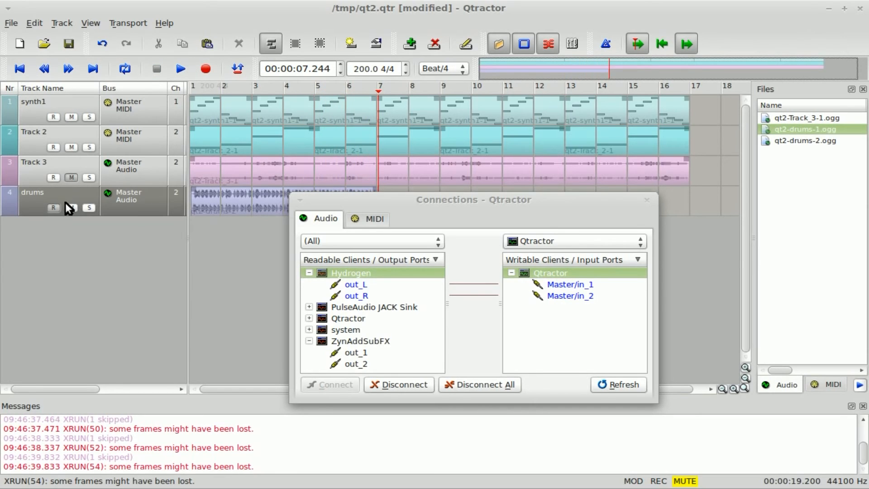
click(53, 207)
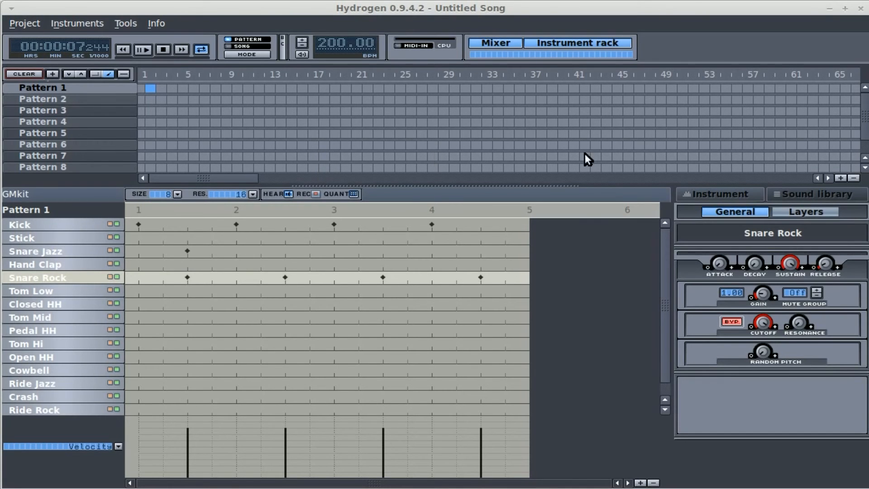
Close Hydrogen and Qtractor's Connections window
click(860, 11)
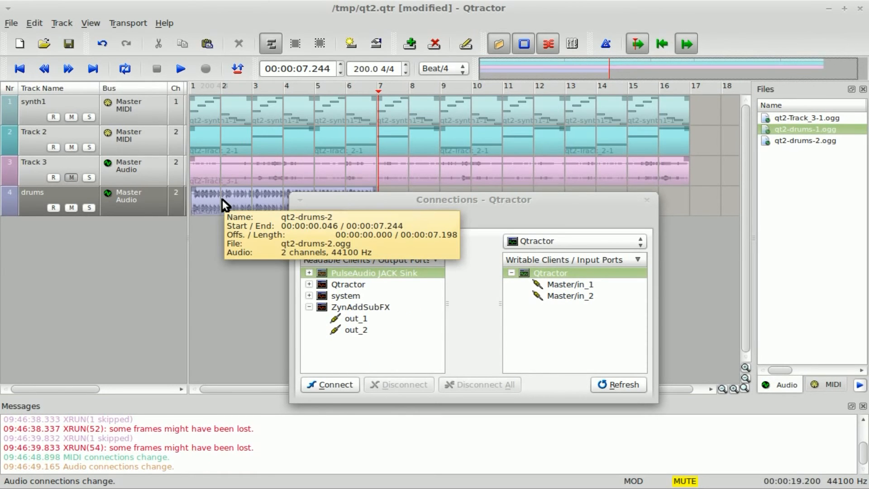
drag(546, 199, 545, 245)
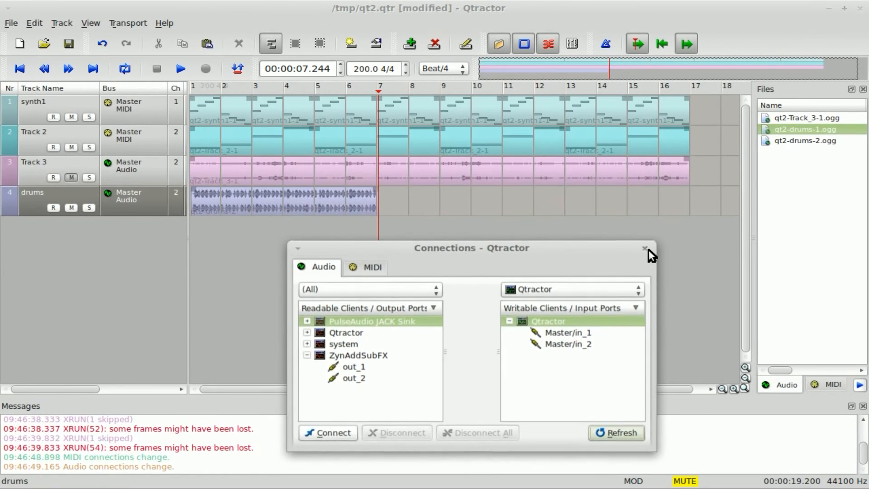
click(647, 243)
Play the session from the start to about bar 5 to hear the recorded drums with the synth tracks
click(19, 67)
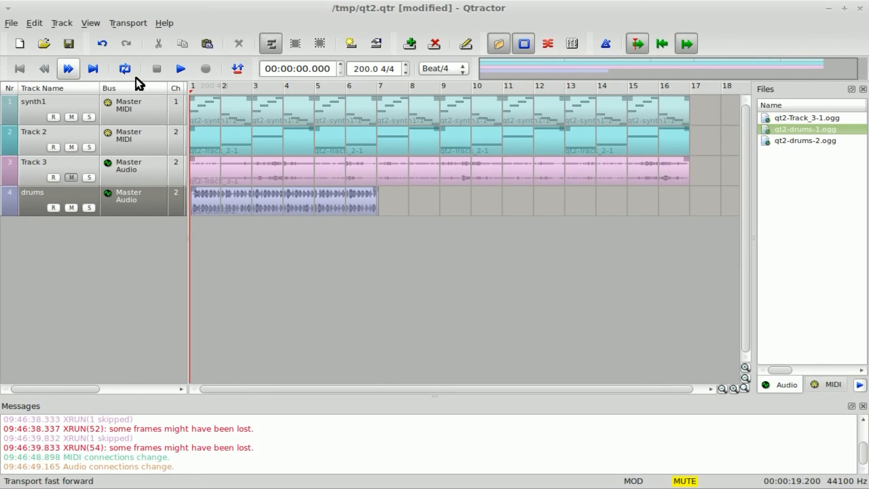
click(179, 68)
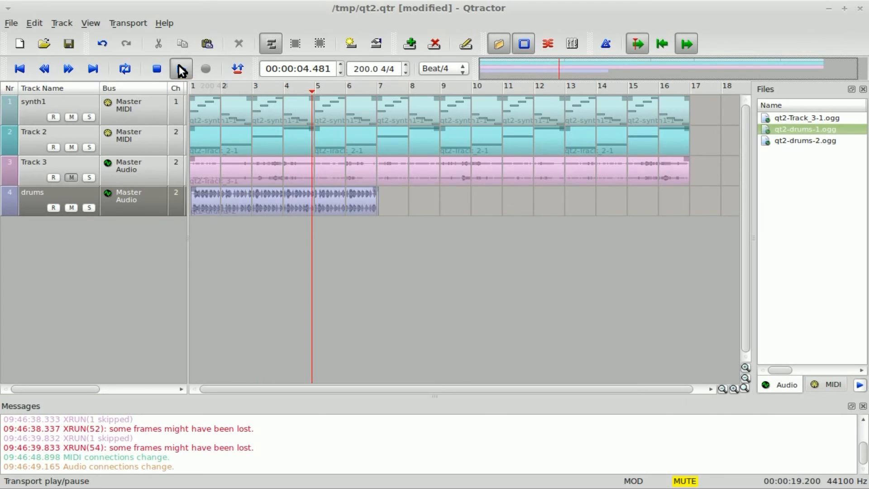
click(178, 66)
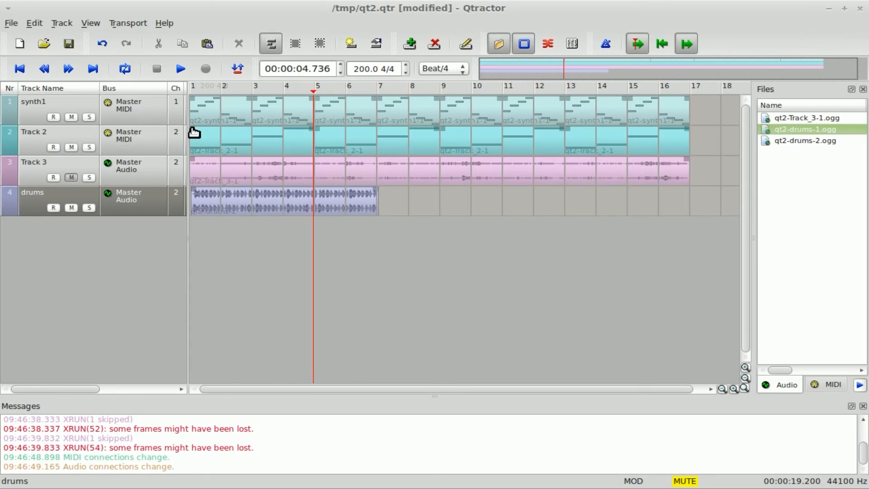
Add fade-ins of about one and a half to two bars on the Track 2 and synth1 clips, and fade-outs over their last one to two bars
drag(194, 132, 248, 128)
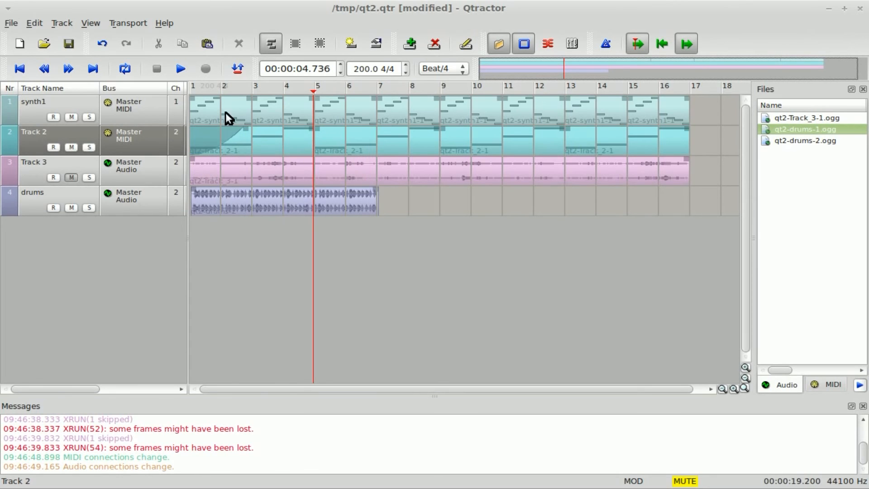
drag(196, 105, 239, 100)
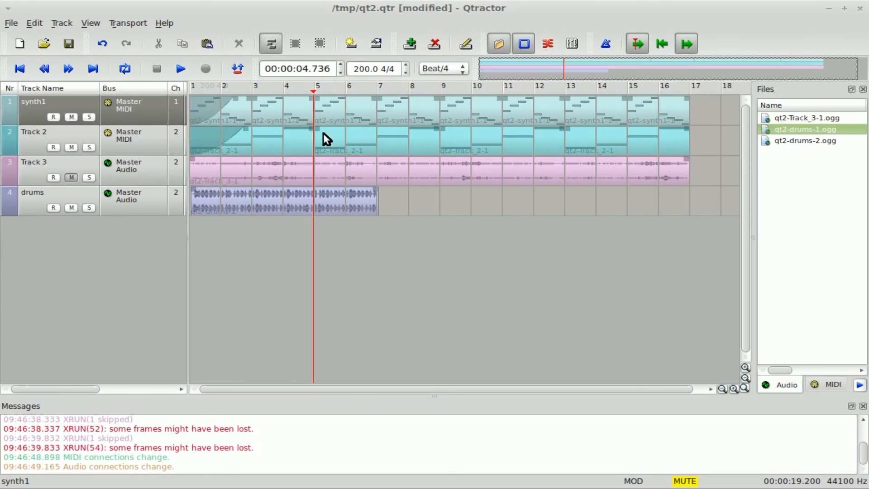
drag(685, 127, 632, 131)
drag(686, 101, 659, 100)
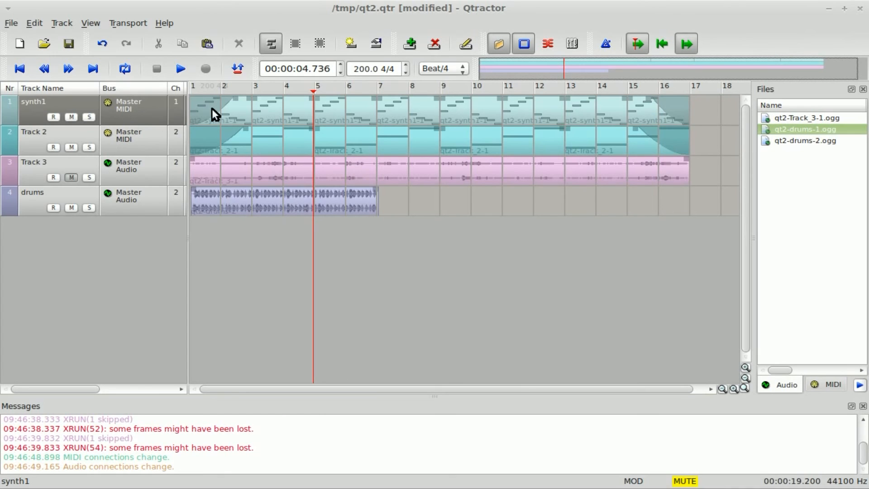
Play the session from the start to about bar 4 to hear the fade-ins on the MIDI tracks
click(180, 70)
click(176, 69)
click(20, 69)
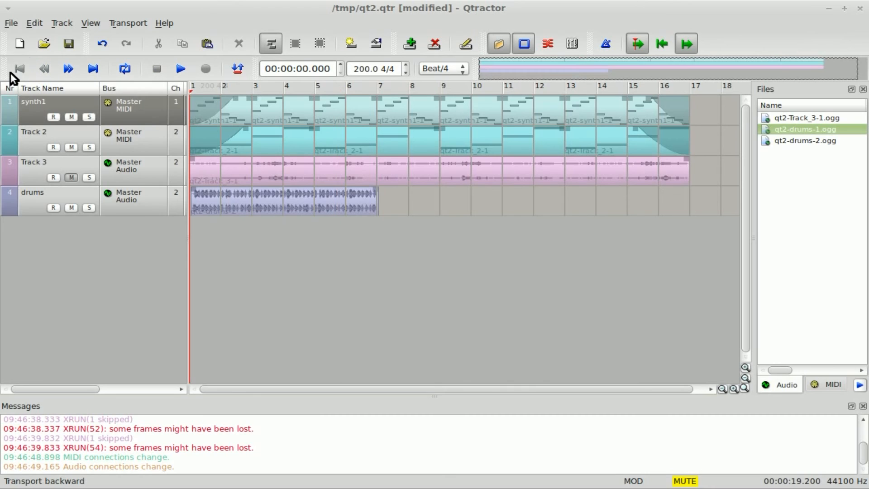
click(179, 69)
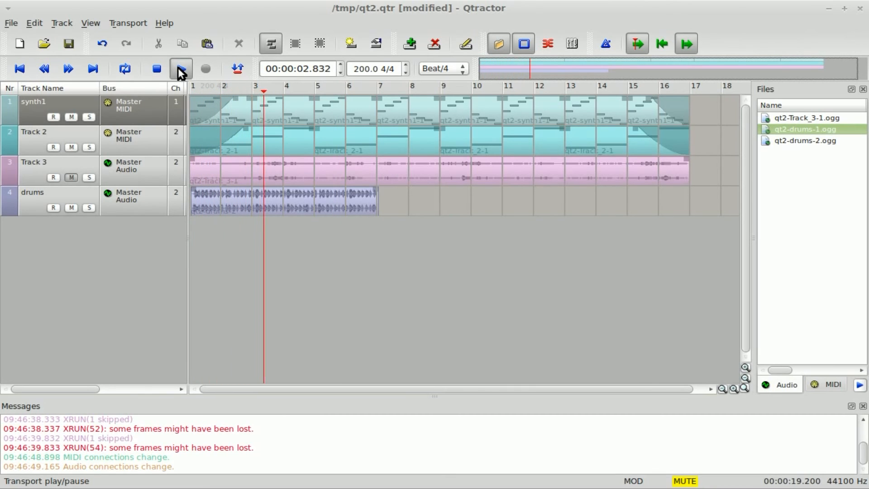
mouse_move(323, 147)
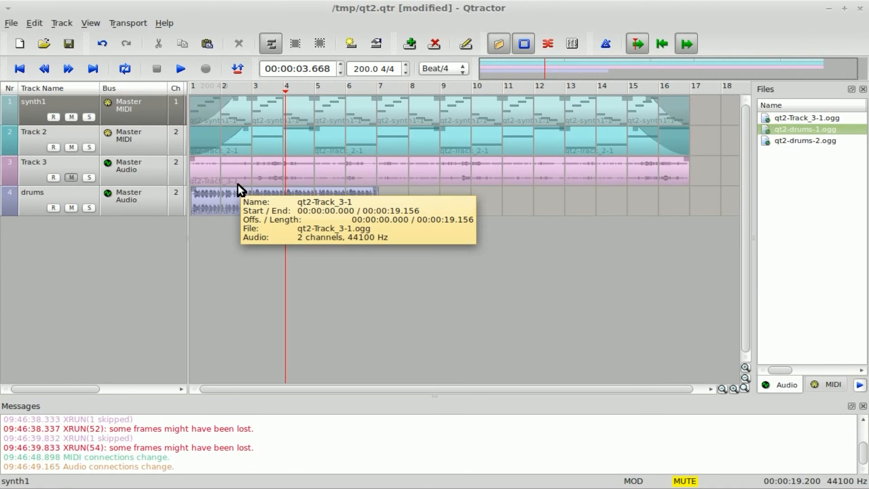
Add a fade-out to the drums clip from about bar 5 to its end, and play the session from the start to about bar 8
click(196, 192)
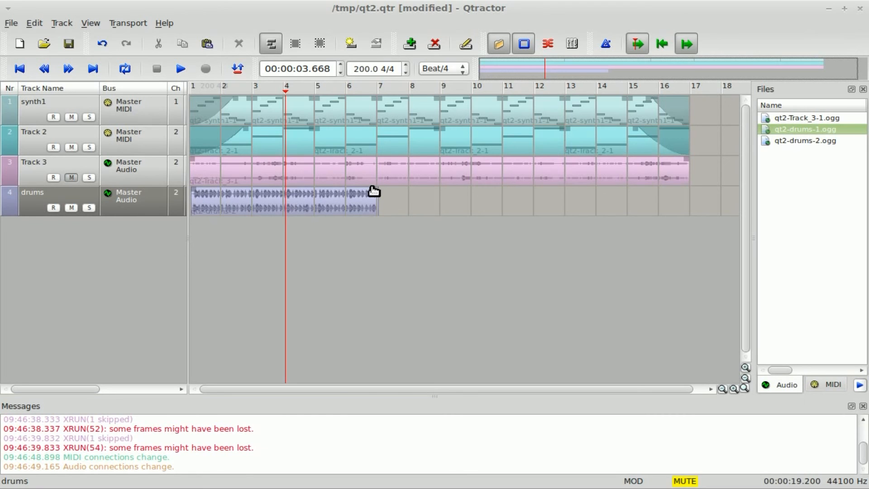
drag(376, 190, 316, 187)
click(25, 63)
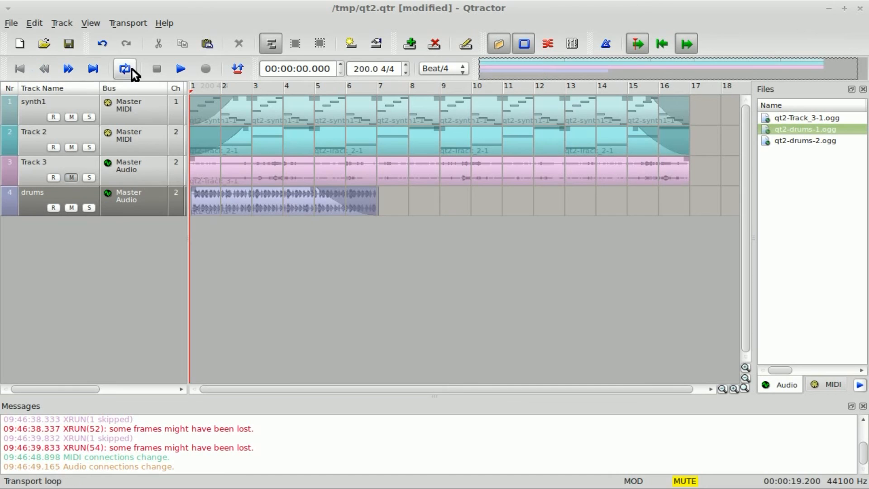
click(181, 68)
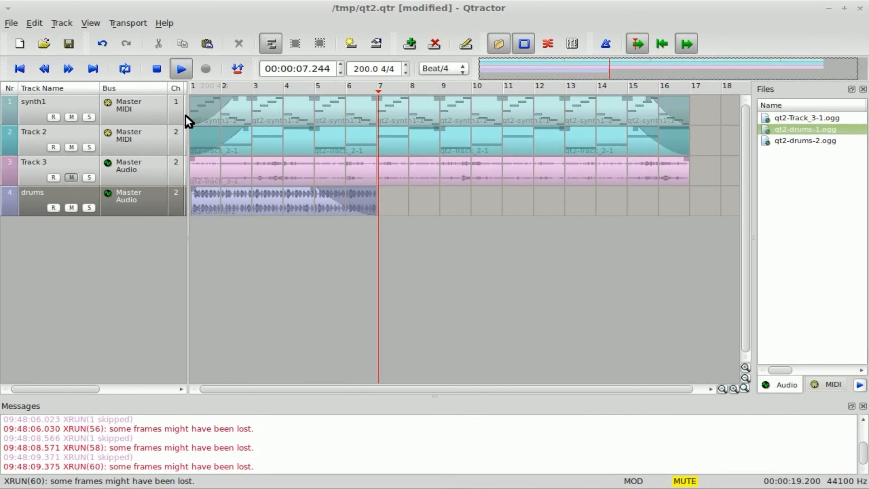
click(158, 69)
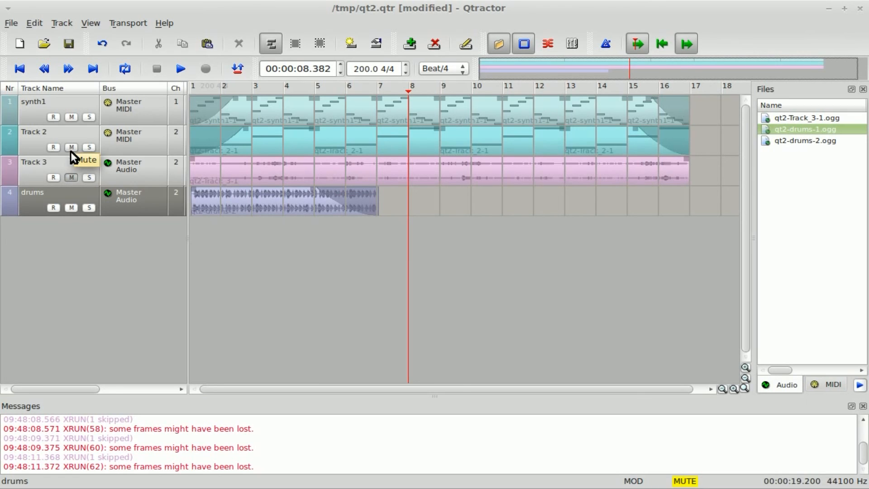
Unmute Track 3, and close ZynAddSubFX without saving its data
click(70, 176)
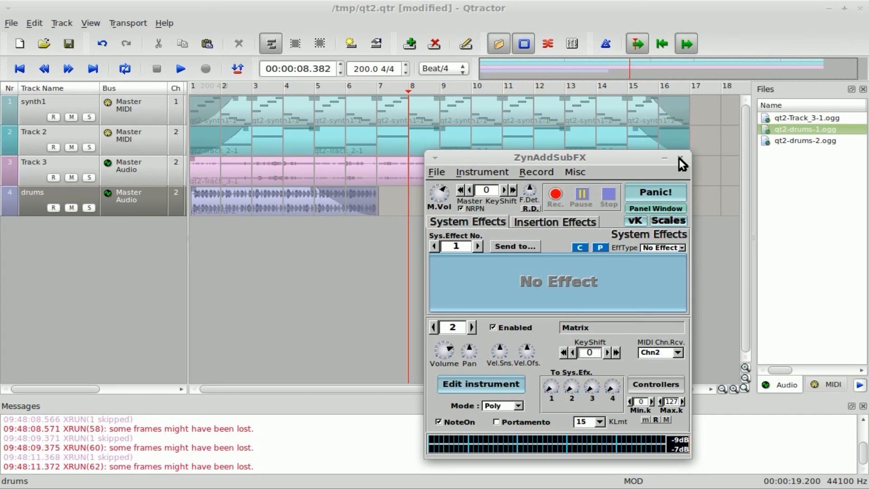
click(680, 158)
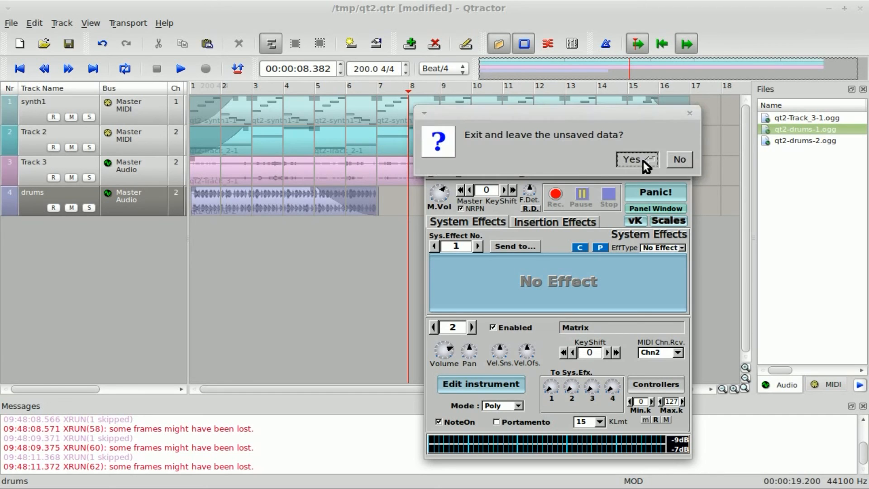
click(631, 160)
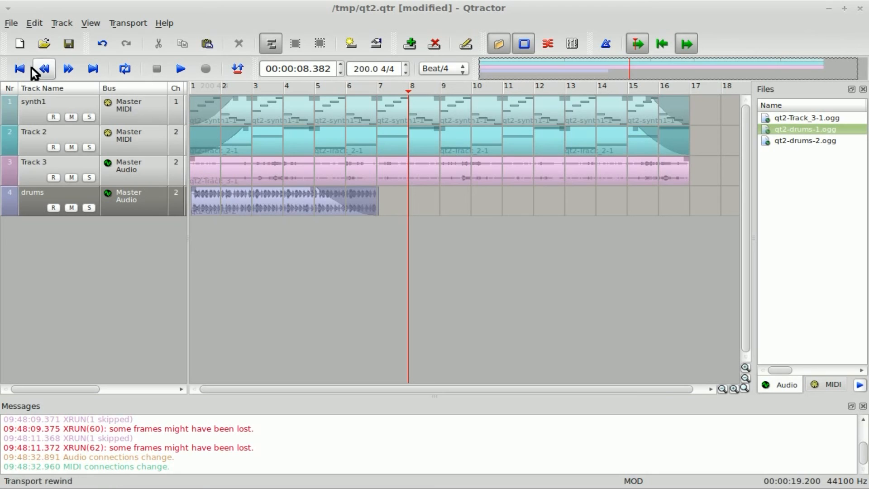
Play the recorded audio tracks from the start to about bar 8 without the synth running
click(21, 69)
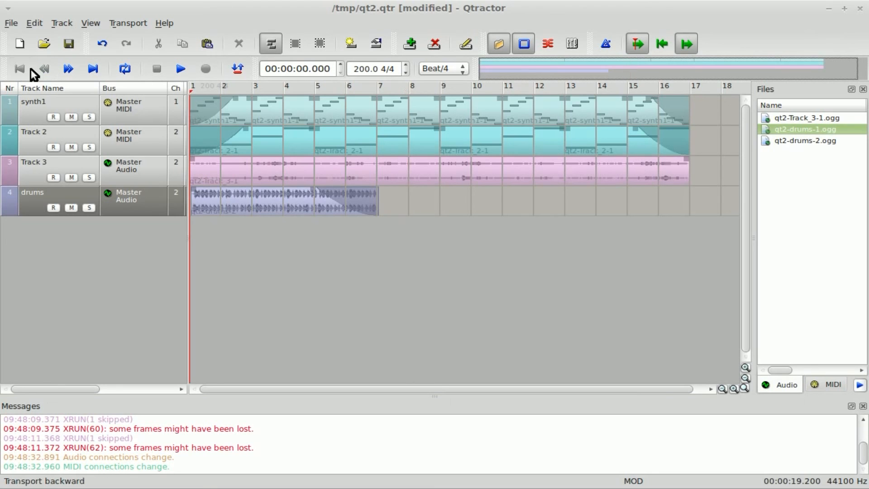
click(186, 73)
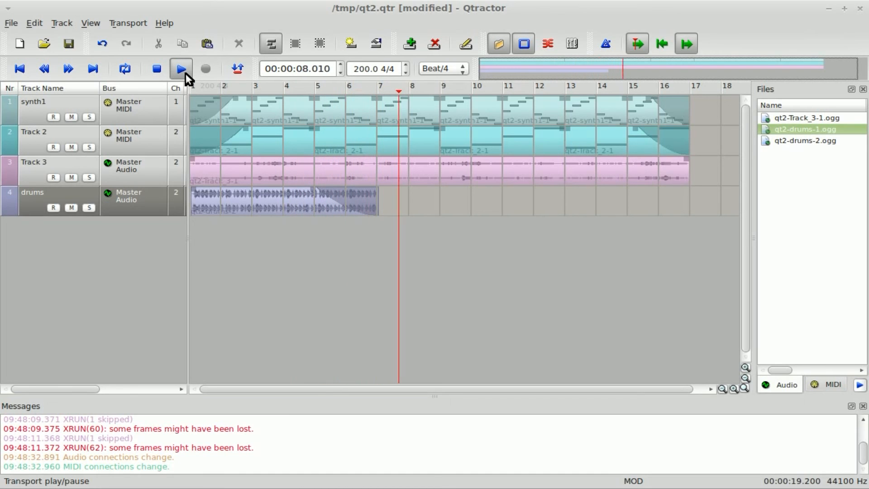
click(185, 73)
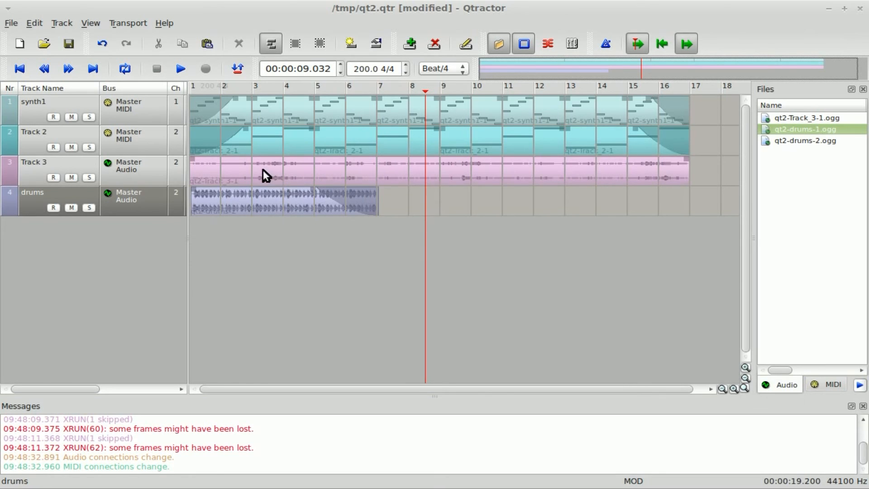
Switch to Patchage to view the JACK and MIDI connections, and return to Qtractor
mouse_move(218, 166)
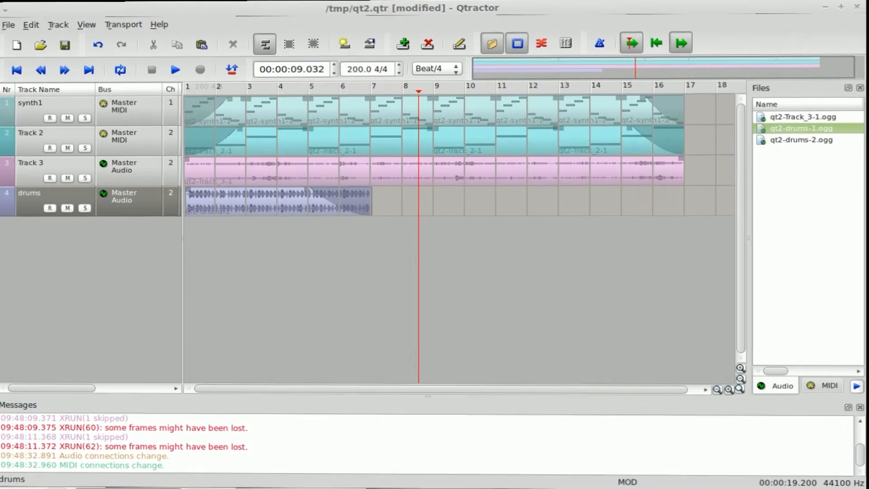
key(alt+Tab)
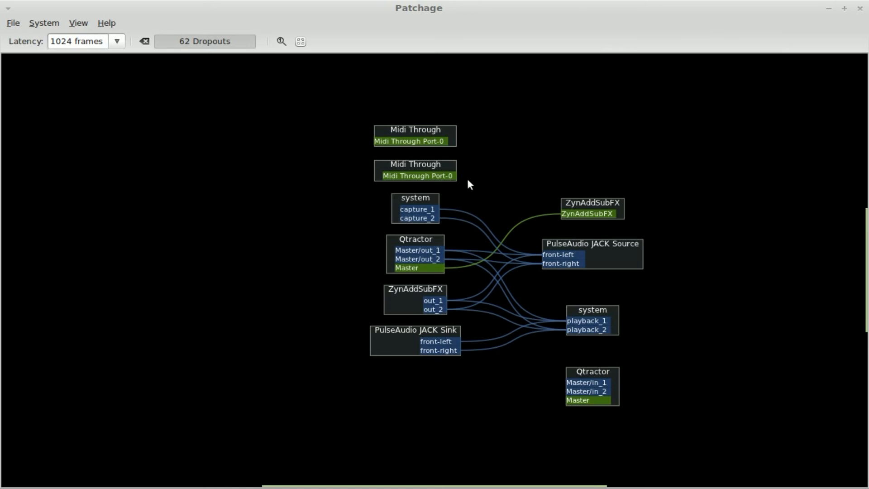
key(ctrl+alt+Left)
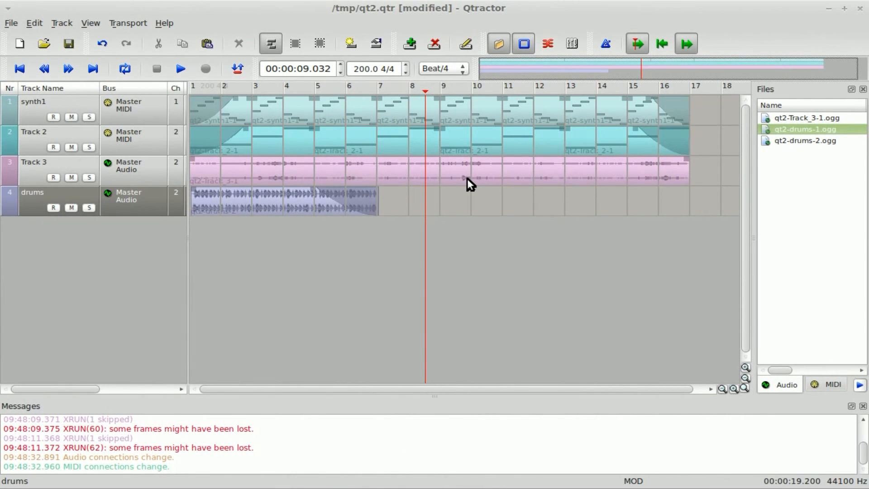